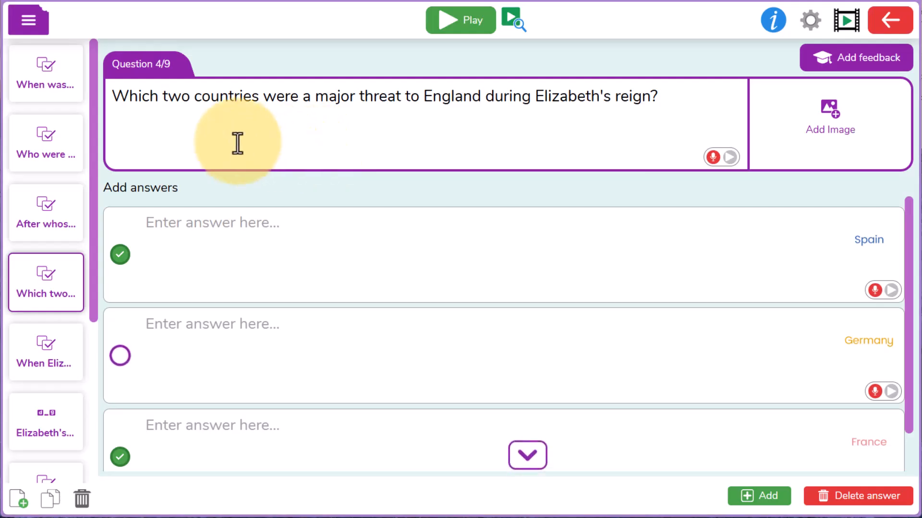
Step: Show the available question types for adding a question to the Queen Elizabeth I quiz
{"action": "left_click_drag", "start_coordinate": [95, 144], "coordinate": [105, 312]}
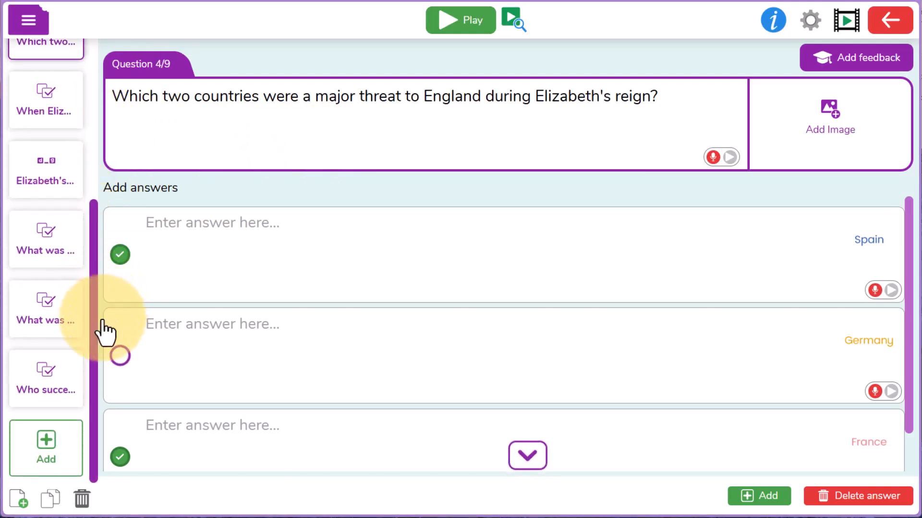
{"action": "left_click", "coordinate": [57, 470]}
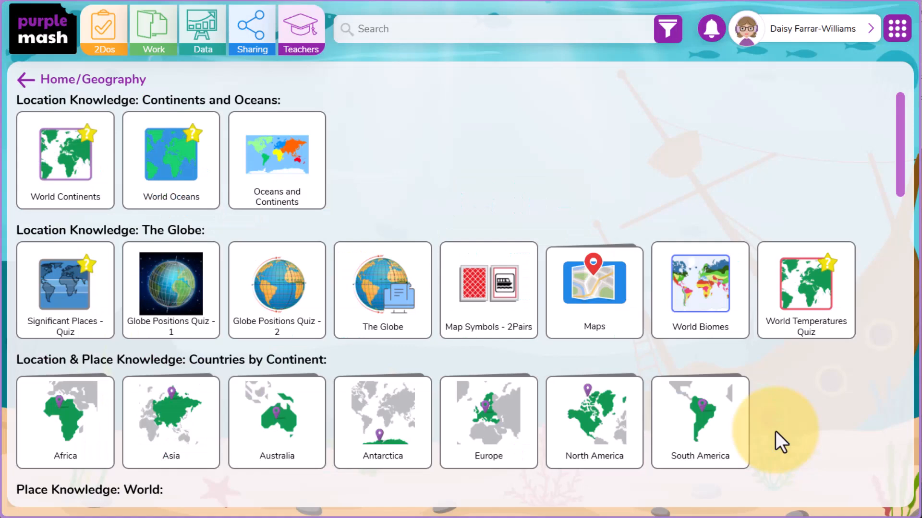
Step: Open Globe Positions Quiz - 1 from the Geography resources for editing
{"action": "mouse_move", "coordinate": [189, 289]}
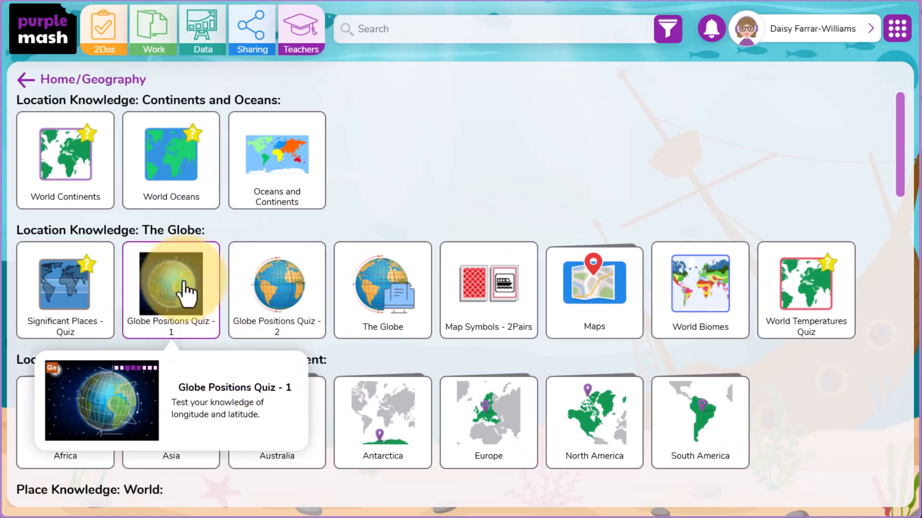
{"action": "left_click", "coordinate": [188, 294]}
{"action": "left_click", "coordinate": [432, 336]}
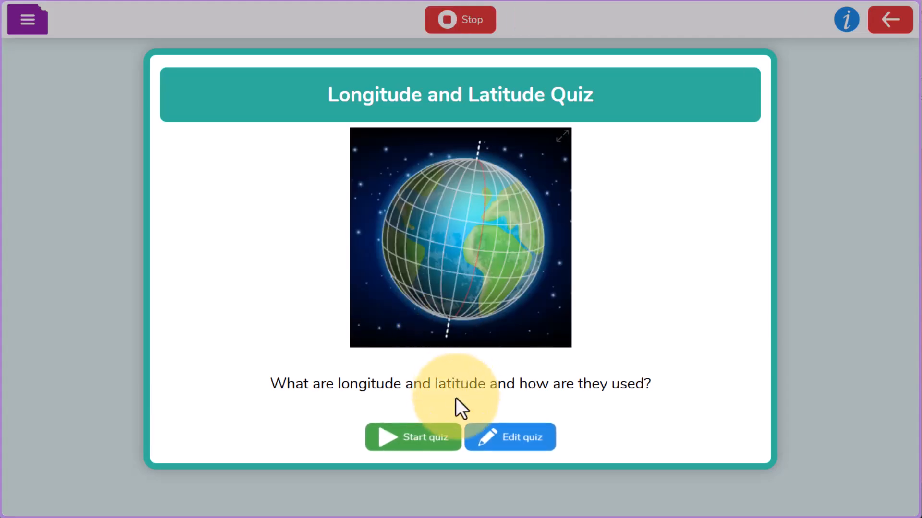
{"action": "left_click", "coordinate": [509, 439]}
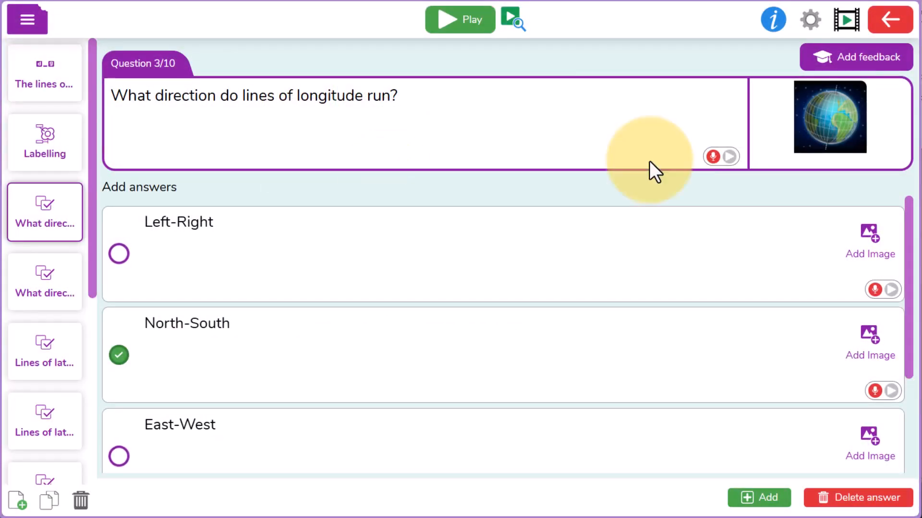
Step: Record spoken audio for the question "What direction do lines of longitude run?"
{"action": "left_click", "coordinate": [713, 157]}
{"action": "left_click", "coordinate": [724, 88]}
{"action": "left_click", "coordinate": [402, 261]}
{"action": "left_click", "coordinate": [353, 331]}
Step: Record spoken audio for the answer option Left-Right
{"action": "left_click", "coordinate": [874, 291]}
{"action": "left_click", "coordinate": [741, 94]}
{"action": "left_click", "coordinate": [372, 235]}
{"action": "left_click", "coordinate": [369, 235]}
{"action": "left_click", "coordinate": [365, 332]}
Step: Record spoken audio for the answer option North-South
{"action": "left_click", "coordinate": [875, 391]}
{"action": "left_click", "coordinate": [390, 240]}
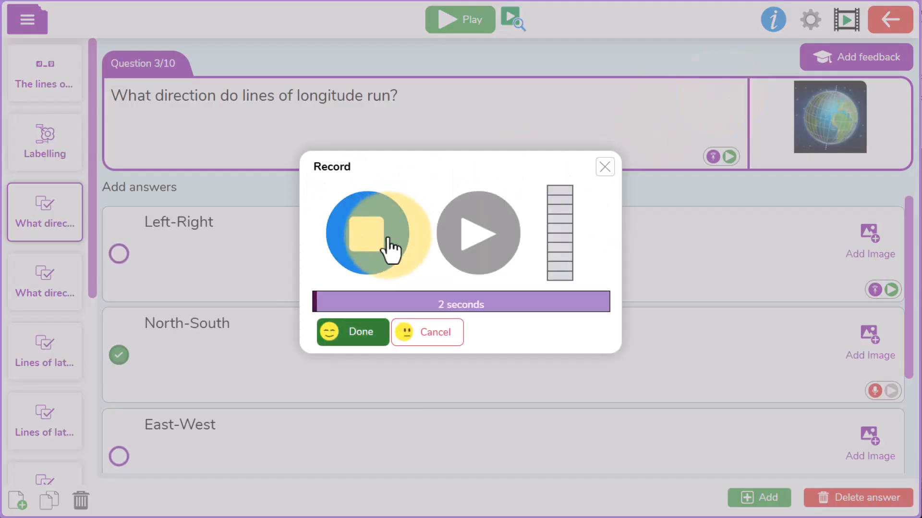
{"action": "left_click", "coordinate": [353, 332]}
Step: Record spoken audio for the answer option East-West
{"action": "scroll", "coordinate": [904, 413], "scroll_direction": "down", "scroll_amount": 3}
{"action": "left_click", "coordinate": [874, 349]}
{"action": "left_click", "coordinate": [733, 97]}
{"action": "left_click", "coordinate": [361, 237]}
{"action": "left_click", "coordinate": [359, 237]}
{"action": "left_click", "coordinate": [360, 333]}
Step: Record spoken audio for the answer option Up-Down
{"action": "left_click", "coordinate": [874, 450]}
{"action": "left_click", "coordinate": [727, 88]}
{"action": "left_click", "coordinate": [362, 238]}
{"action": "left_click", "coordinate": [362, 239]}
{"action": "left_click", "coordinate": [346, 331]}
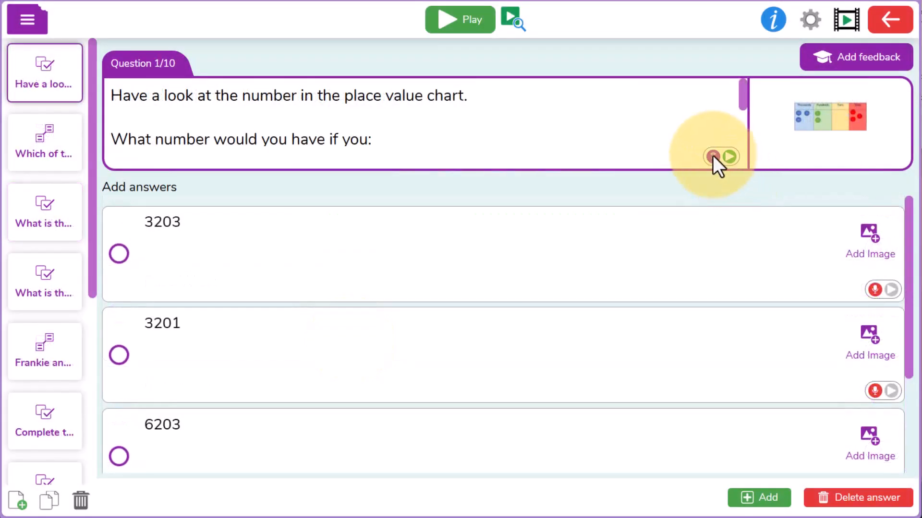
Step: Record spoken audio for question 1 of the maths quiz, about the number in the place value chart
{"action": "left_click", "coordinate": [712, 154]}
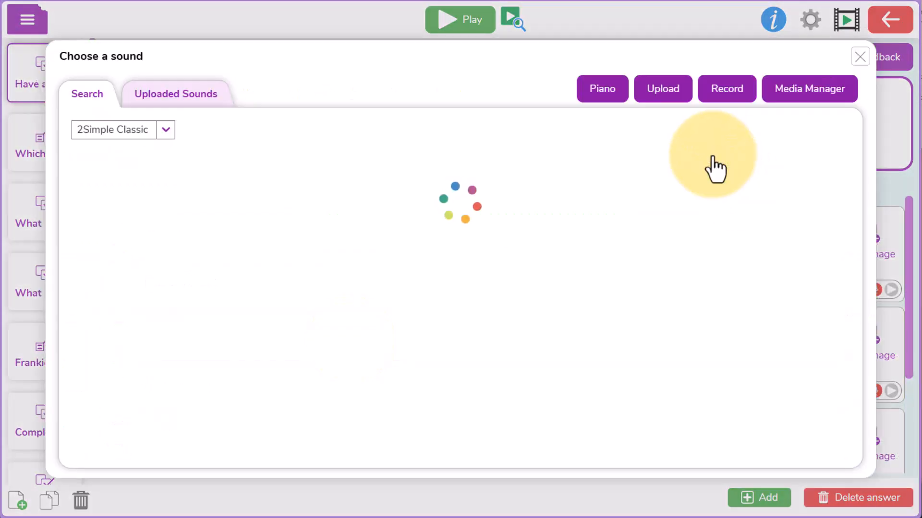
{"action": "left_click", "coordinate": [727, 88]}
{"action": "left_click", "coordinate": [363, 240]}
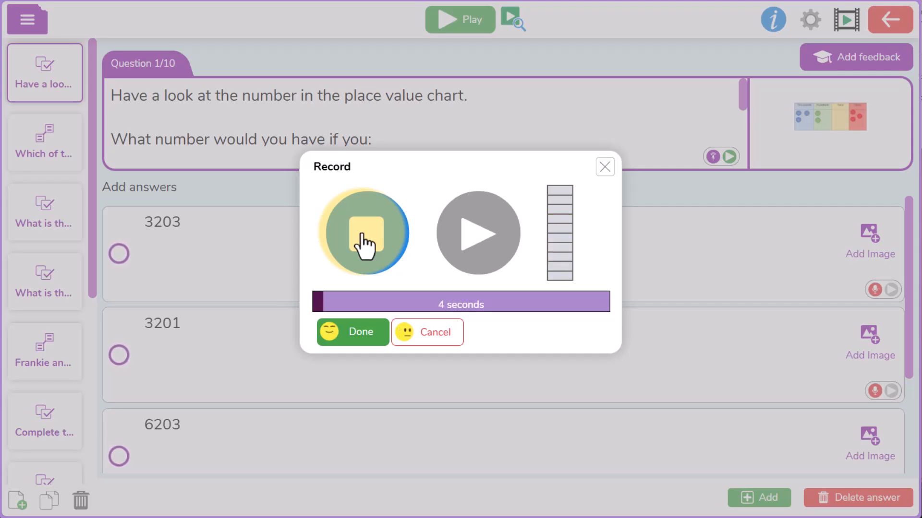
{"action": "left_click", "coordinate": [363, 238]}
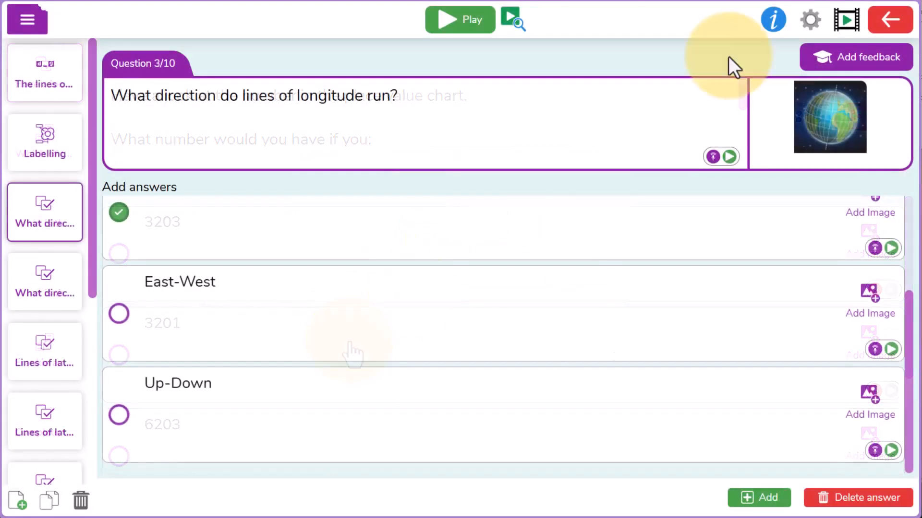
{"action": "left_click", "coordinate": [347, 254]}
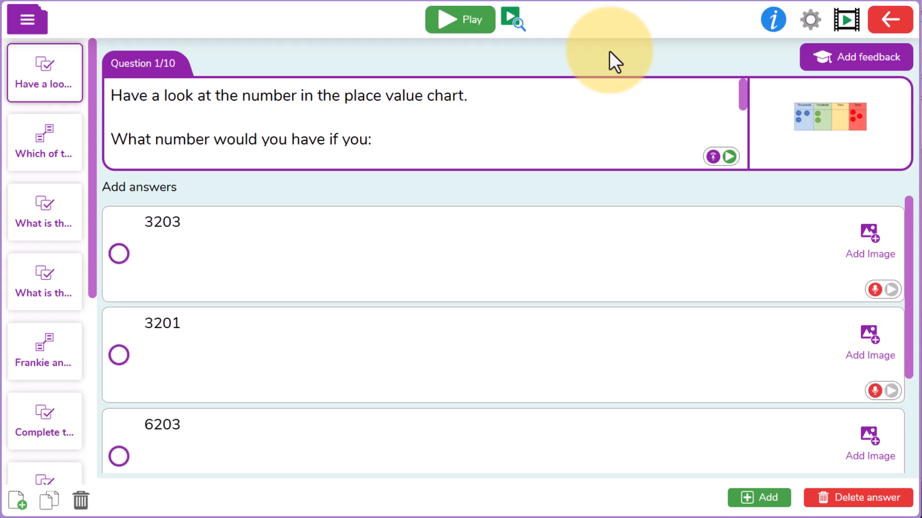
Step: Open the place value chart image of question 1 in Paint and clear the canvas
{"action": "left_click", "coordinate": [829, 142]}
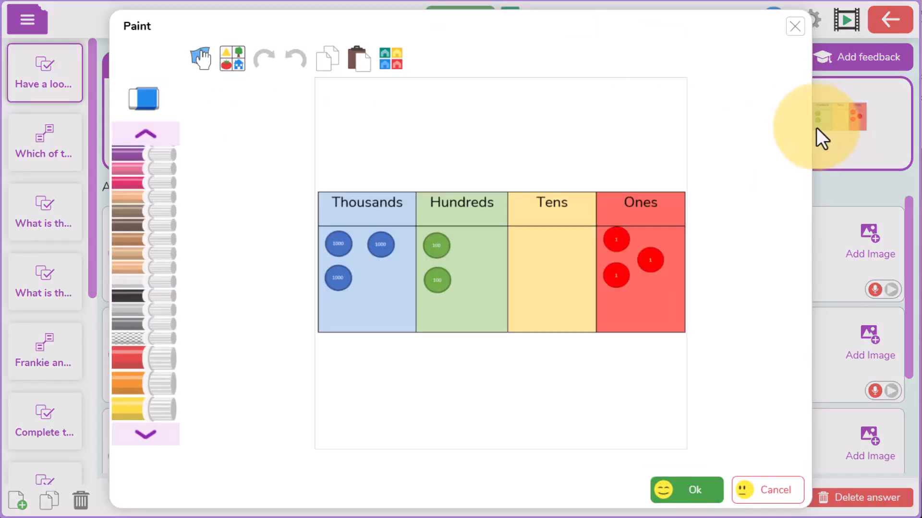
{"action": "left_click", "coordinate": [201, 58]}
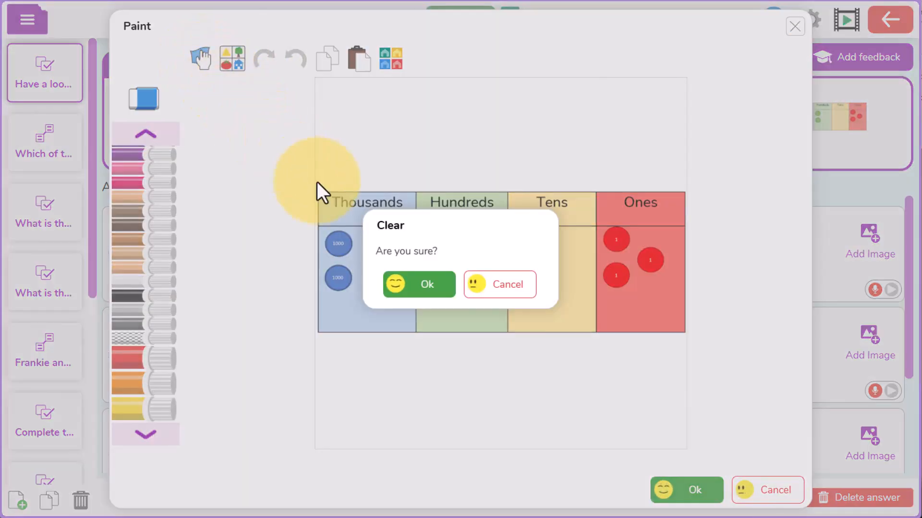
{"action": "left_click", "coordinate": [420, 287]}
Step: Draw three blue cubes freehand on the canvas to stand for the thousands
{"action": "mouse_move", "coordinate": [352, 114]}
{"action": "left_mouse_down"}
{"action": "mouse_move", "coordinate": [370, 119]}
{"action": "mouse_move", "coordinate": [405, 104]}
{"action": "mouse_move", "coordinate": [433, 196]}
{"action": "left_mouse_up"}
{"action": "mouse_move", "coordinate": [516, 102]}
{"action": "left_mouse_down"}
{"action": "mouse_move", "coordinate": [539, 103]}
{"action": "mouse_move", "coordinate": [518, 105]}
{"action": "left_mouse_up"}
{"action": "mouse_move", "coordinate": [517, 105]}
{"action": "left_mouse_down"}
{"action": "mouse_move", "coordinate": [584, 106]}
{"action": "mouse_move", "coordinate": [588, 165]}
{"action": "left_mouse_up"}
{"action": "mouse_move", "coordinate": [347, 244]}
{"action": "left_mouse_down"}
{"action": "mouse_move", "coordinate": [403, 276]}
{"action": "mouse_move", "coordinate": [346, 242]}
{"action": "left_mouse_up"}
{"action": "mouse_move", "coordinate": [346, 242]}
{"action": "left_mouse_down"}
{"action": "mouse_move", "coordinate": [416, 238]}
{"action": "mouse_move", "coordinate": [409, 245]}
{"action": "left_mouse_up"}
{"action": "left_click_drag", "start_coordinate": [430, 221], "coordinate": [404, 293]}
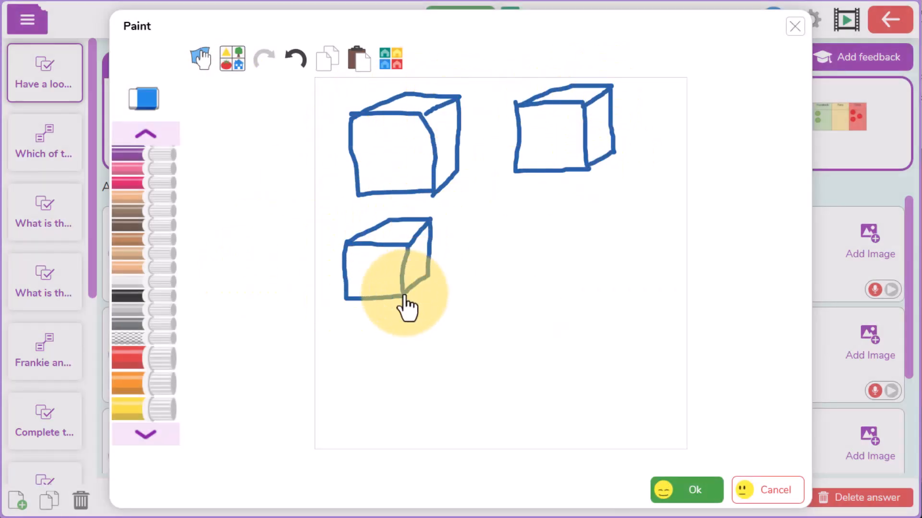
Step: Draw two vertical lines and three dots beneath the cubes, and save the drawing as the question's image
{"action": "left_click_drag", "start_coordinate": [488, 229], "coordinate": [496, 300]}
{"action": "left_click_drag", "start_coordinate": [513, 229], "coordinate": [516, 291]}
{"action": "left_click", "coordinate": [477, 354]}
{"action": "left_click", "coordinate": [495, 352]}
{"action": "left_click", "coordinate": [477, 373]}
{"action": "left_click", "coordinate": [667, 497]}
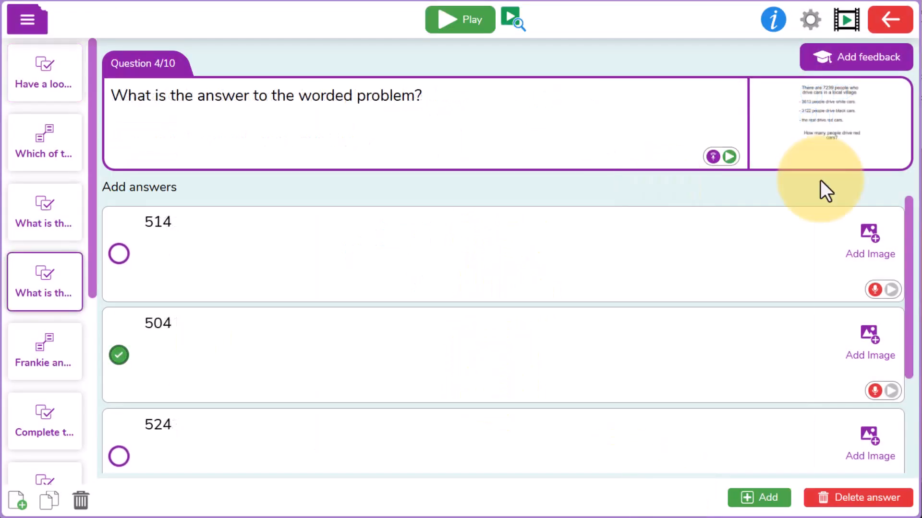
Step: Check the worded problem image of question 4 and record spoken audio for that question
{"action": "left_click", "coordinate": [819, 144]}
{"action": "left_click", "coordinate": [694, 489]}
{"action": "left_click", "coordinate": [714, 161]}
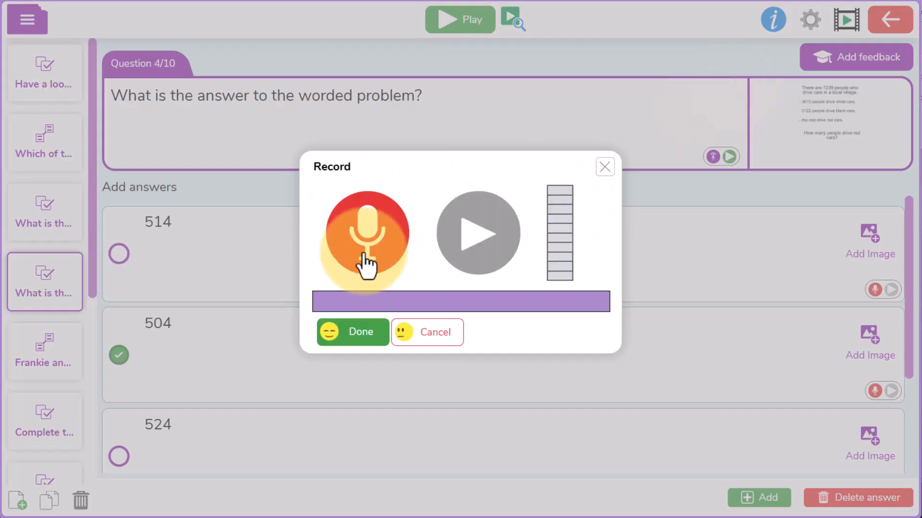
{"action": "left_click", "coordinate": [366, 257]}
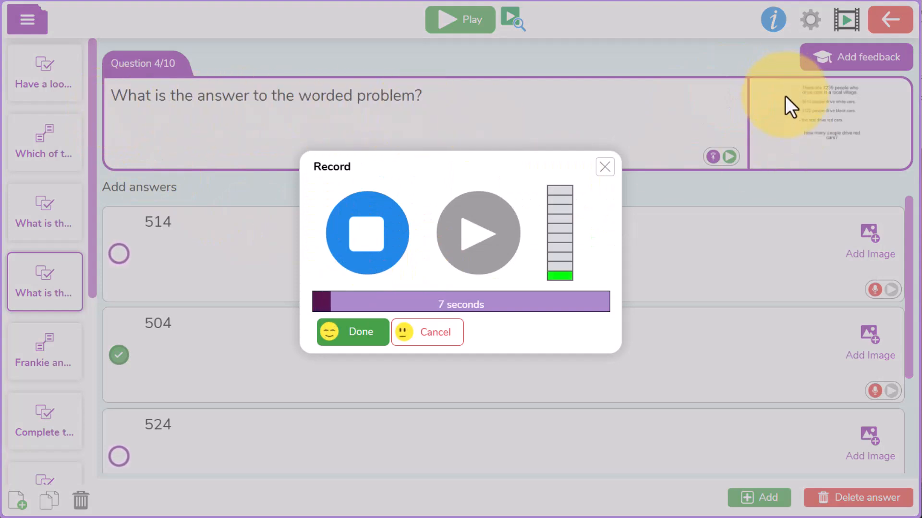
{"action": "left_click", "coordinate": [358, 248]}
{"action": "left_click", "coordinate": [349, 325]}
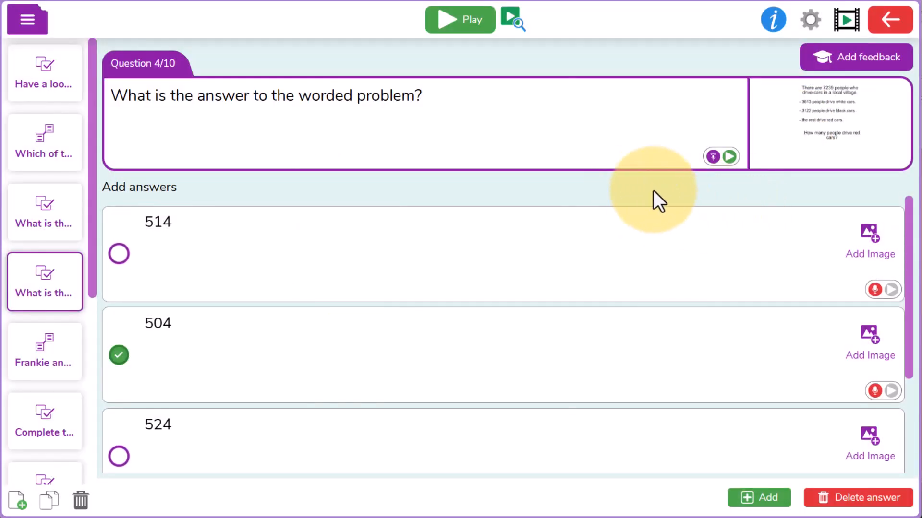
Step: Preview question 4 and enlarge its worded problem image to read it, closing the enlarged view again
{"action": "left_click", "coordinate": [509, 16]}
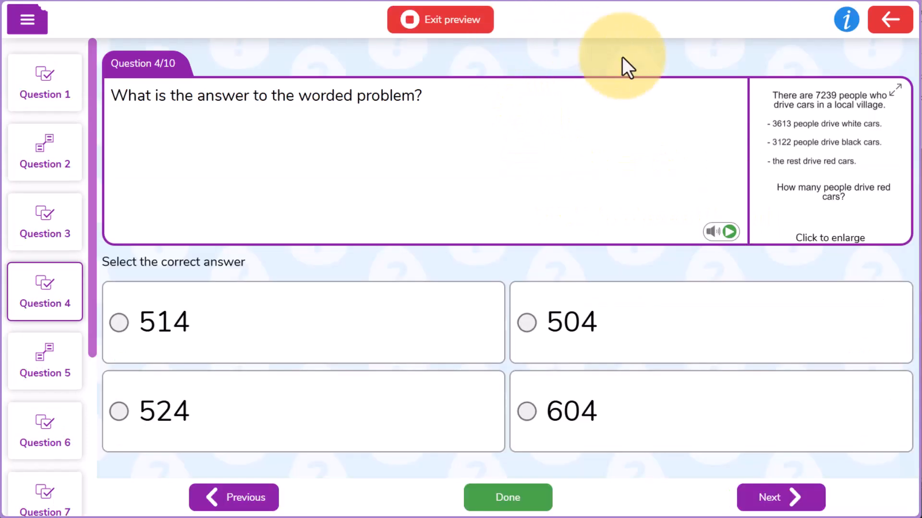
{"action": "left_click", "coordinate": [832, 183]}
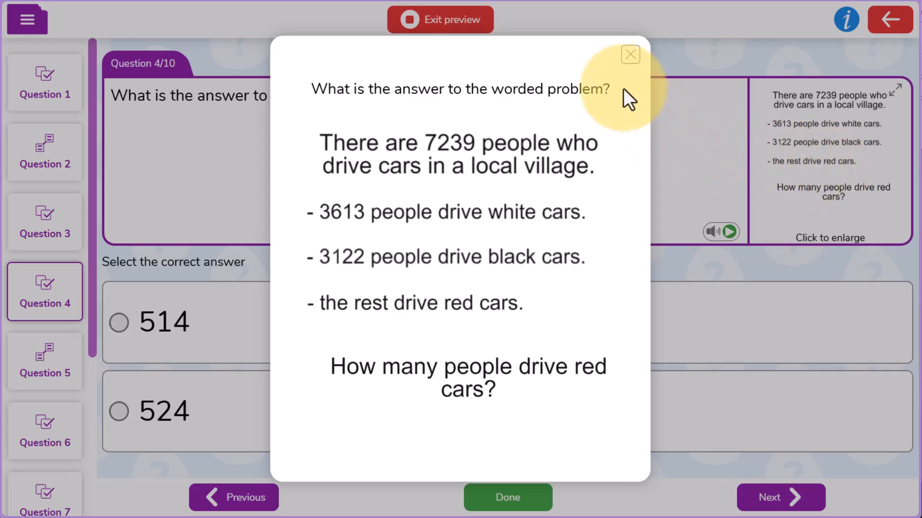
{"action": "left_click", "coordinate": [627, 59]}
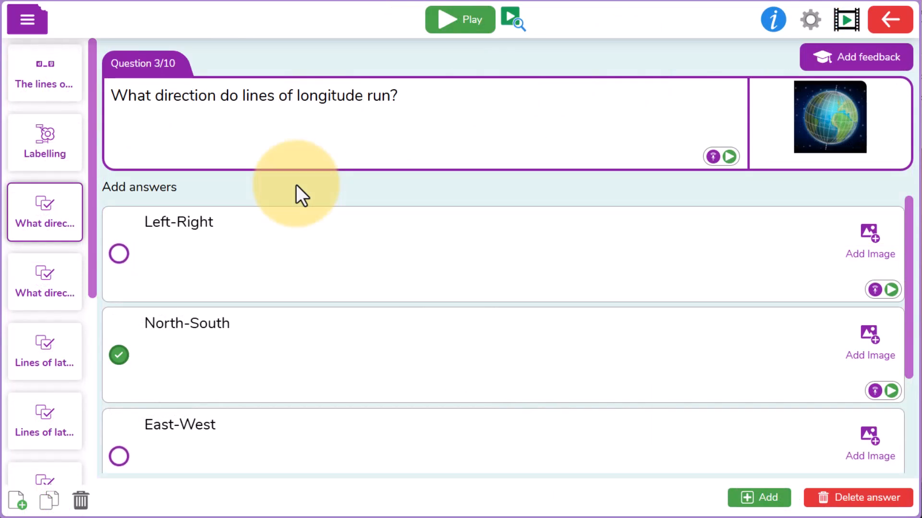
Step: Replace the multiple-choice question on longitude with a Text entry question asking "What direction do lines of longitude run?"
{"action": "left_click", "coordinate": [82, 501]}
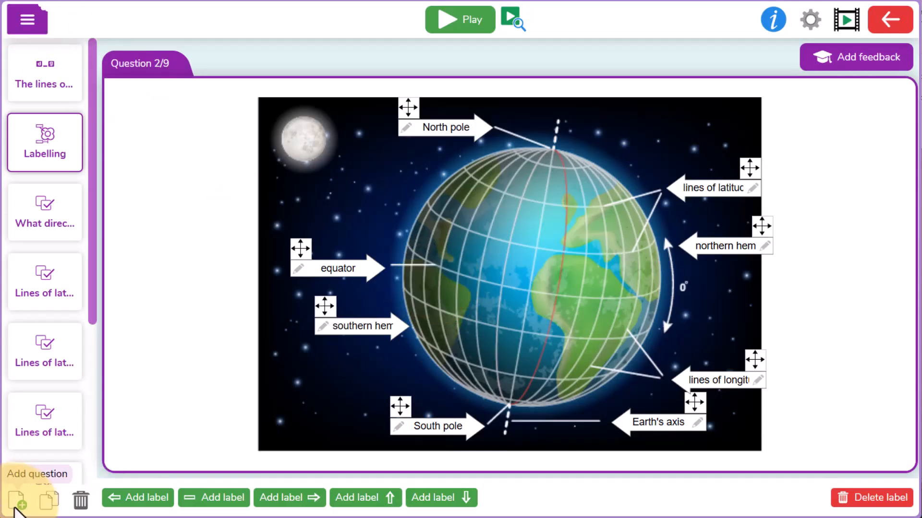
{"action": "left_click", "coordinate": [16, 504]}
{"action": "left_click", "coordinate": [405, 221]}
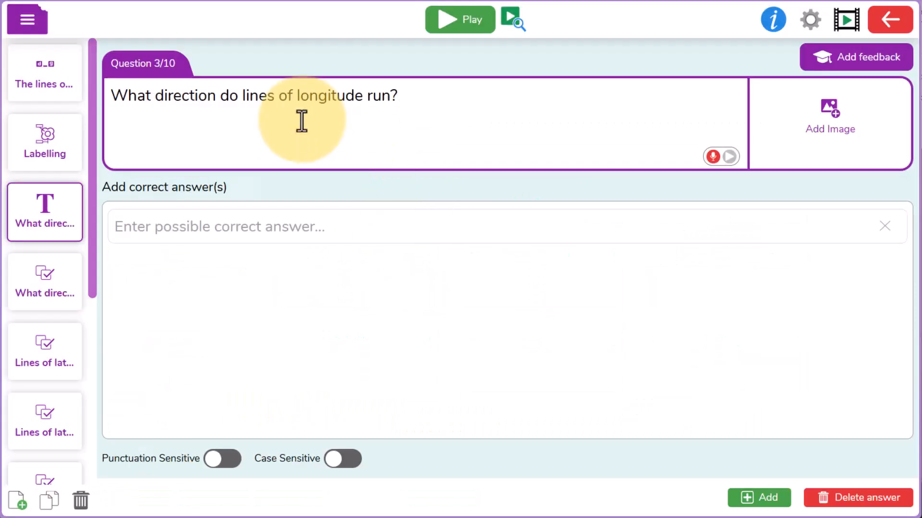
Step: Enter the accepted answers "North to South", "N to S", "North-South", "N-S" and "N - S" for the text entry question
{"action": "left_click", "coordinate": [200, 226]}
{"action": "type", "text": "North to South"}
{"action": "key", "text": "Return"}
{"action": "type", "text": "N to S"}
{"action": "key", "text": "Return"}
{"action": "type", "text": "North-South"}
{"action": "key", "text": "Return"}
{"action": "type", "text": "N-S"}
{"action": "key", "text": "Return"}
{"action": "type", "text": "N - S"}
{"action": "key", "text": "Return"}
{"action": "type", "text": "Nor"}
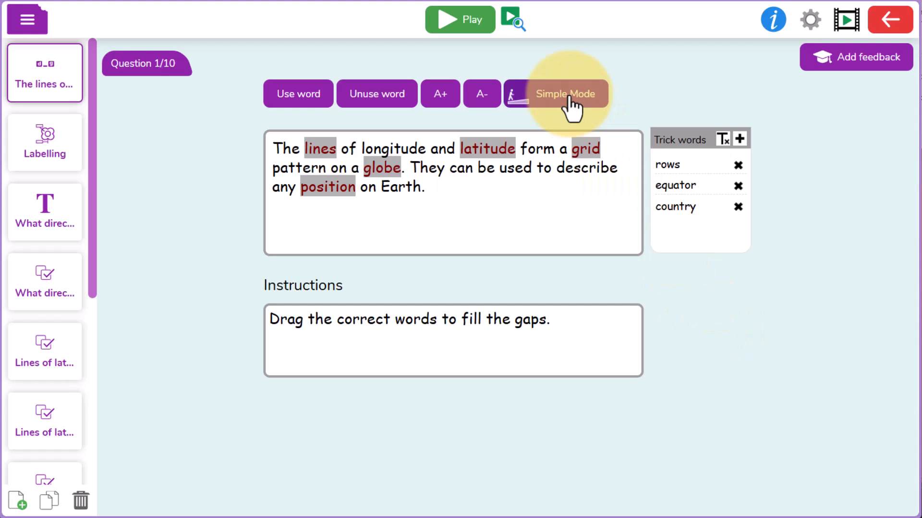
Step: Preview the cloze question and test it by filling the gaps with lines, latitude, grid, globe and position
{"action": "left_click", "coordinate": [514, 20]}
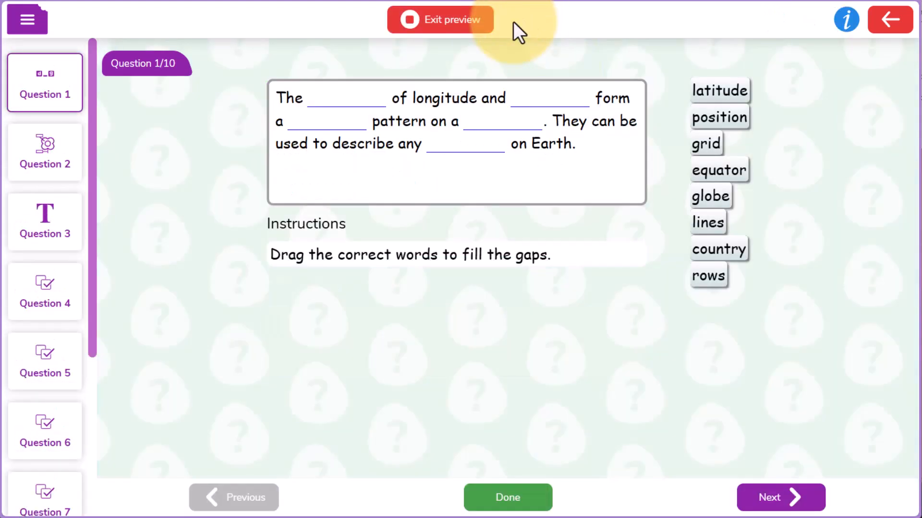
{"action": "left_click_drag", "start_coordinate": [706, 223], "coordinate": [327, 101]}
{"action": "left_click_drag", "start_coordinate": [718, 91], "coordinate": [543, 103]}
{"action": "left_click_drag", "start_coordinate": [705, 143], "coordinate": [358, 130]}
{"action": "left_click_drag", "start_coordinate": [711, 197], "coordinate": [488, 127]}
{"action": "left_click_drag", "start_coordinate": [718, 117], "coordinate": [468, 154]}
{"action": "left_click", "coordinate": [524, 502]}
{"action": "left_click", "coordinate": [446, 21]}
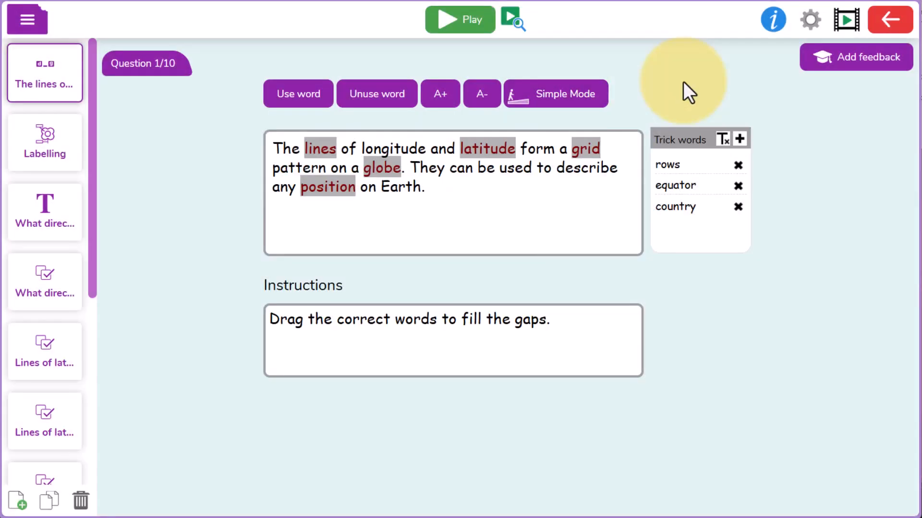
Step: Switch the cloze question to Hard Mode and test it in preview by placing the five missing words in the text
{"action": "left_click", "coordinate": [569, 110]}
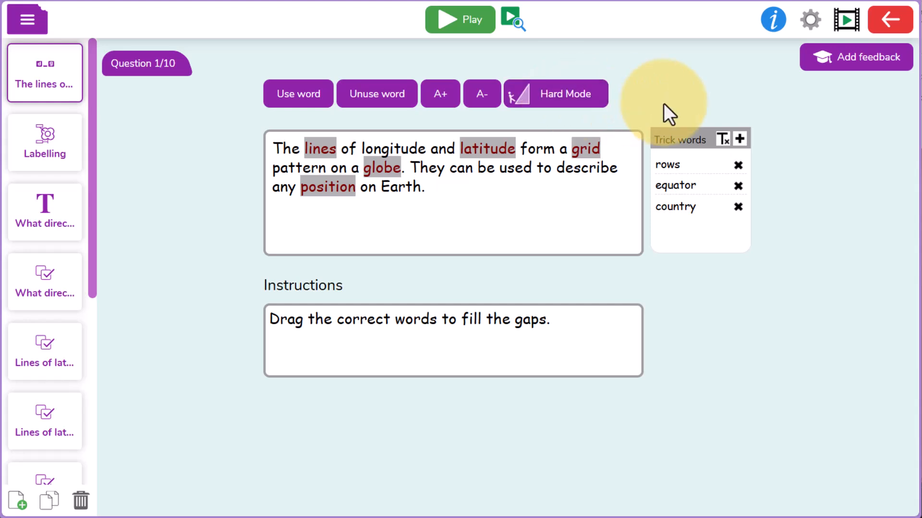
{"action": "left_click", "coordinate": [510, 19]}
{"action": "left_click_drag", "start_coordinate": [708, 91], "coordinate": [326, 100]}
{"action": "left_click_drag", "start_coordinate": [719, 196], "coordinate": [473, 118]}
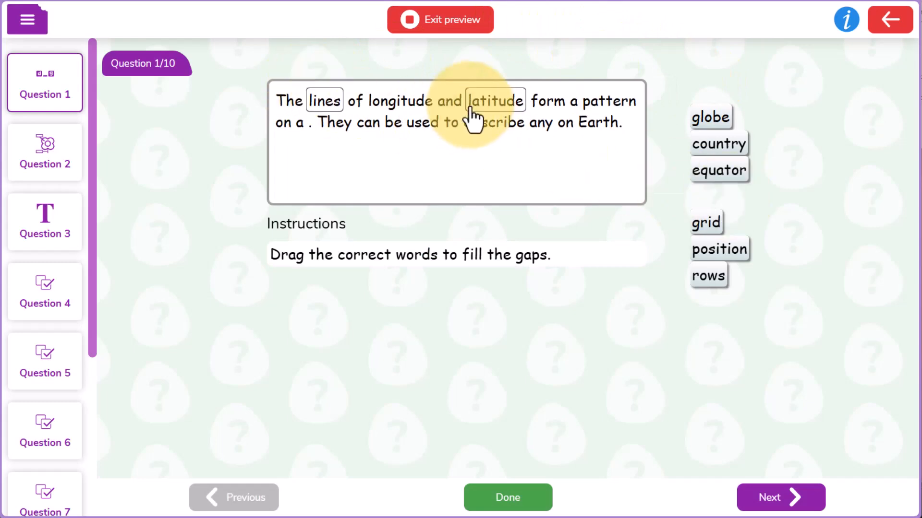
{"action": "left_click_drag", "start_coordinate": [705, 225], "coordinate": [596, 107]}
{"action": "left_click_drag", "start_coordinate": [710, 117], "coordinate": [390, 139]}
{"action": "left_click_drag", "start_coordinate": [719, 249], "coordinate": [315, 164]}
{"action": "left_click", "coordinate": [494, 509]}
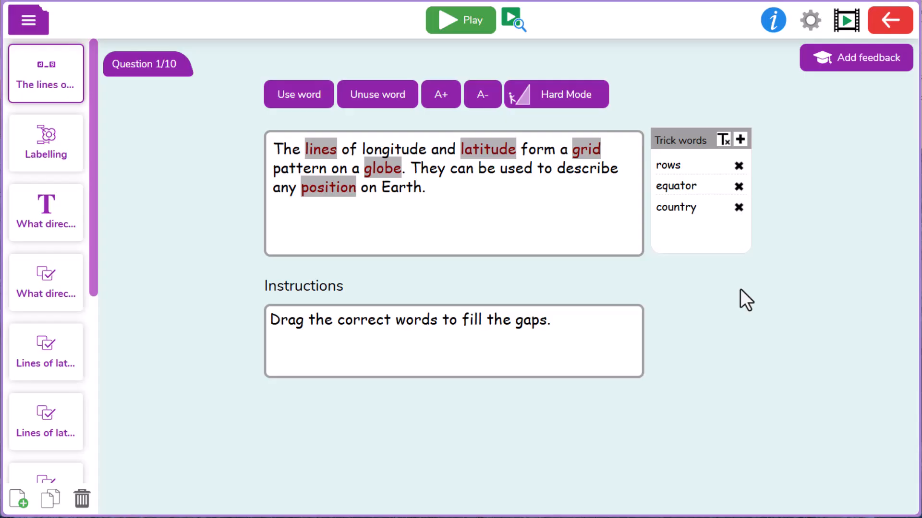
Step: Remove the trick words country and equator from the cloze question and add cross and round
{"action": "left_click", "coordinate": [738, 208]}
{"action": "left_click", "coordinate": [739, 186]}
{"action": "left_click", "coordinate": [739, 140]}
{"action": "type", "text": "cross"}
{"action": "key", "text": "Return"}
{"action": "left_click", "coordinate": [739, 139]}
{"action": "type", "text": "round"}
{"action": "left_click", "coordinate": [740, 139]}
{"action": "type", "text": "tr"}
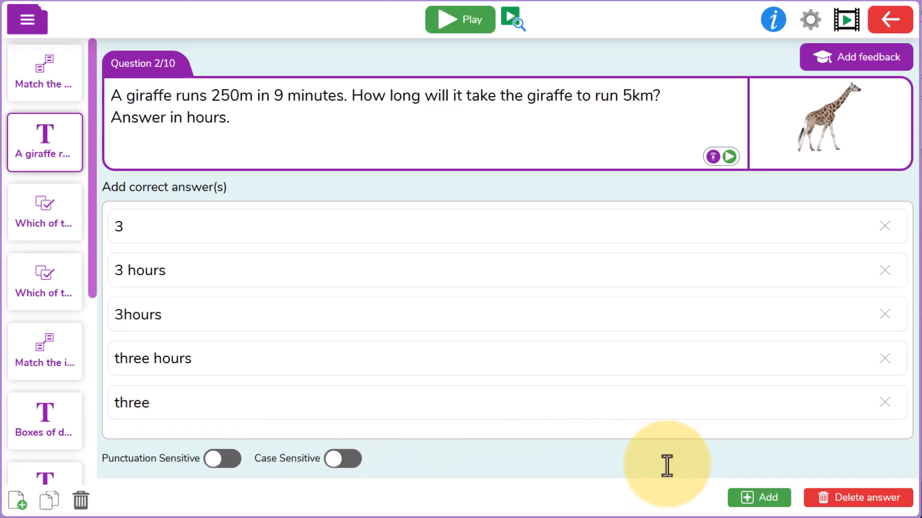
Step: Remove the accepted answers without units, "3" and "three", from the giraffe question
{"action": "left_click", "coordinate": [885, 229]}
{"action": "left_click", "coordinate": [883, 360]}
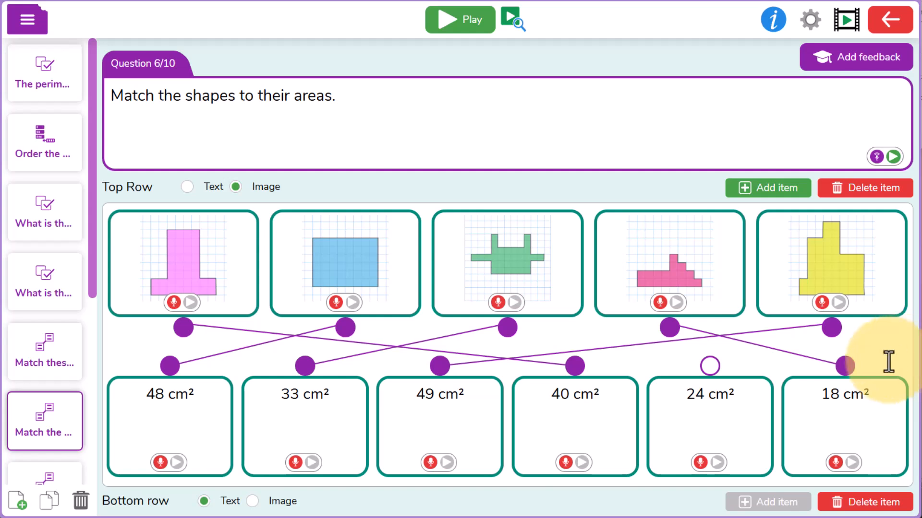
Step: Set the unlinked area to 18 cm² in the shape-matching question, deleting the last bottom-row item and linking the pink stepped shape to 18 cm²
{"action": "left_click", "coordinate": [704, 393]}
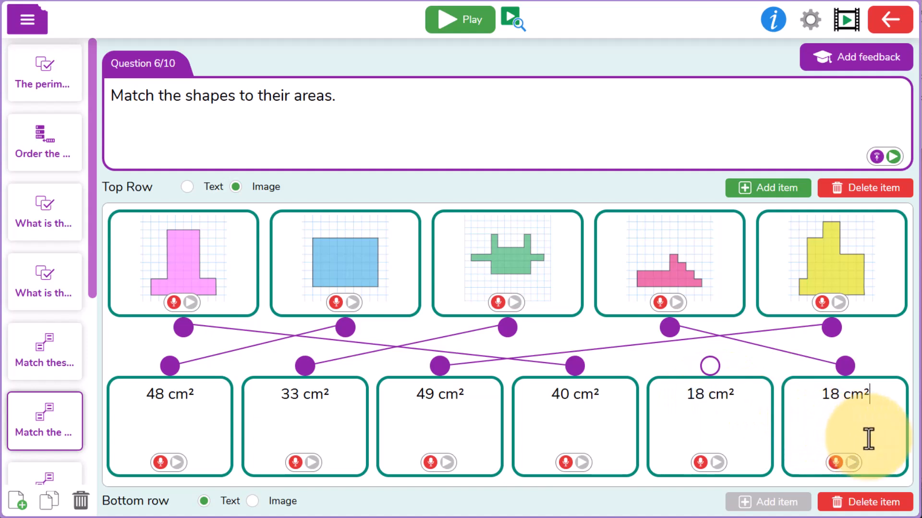
{"action": "left_click", "coordinate": [874, 502]}
{"action": "left_click_drag", "start_coordinate": [671, 329], "coordinate": [832, 366]}
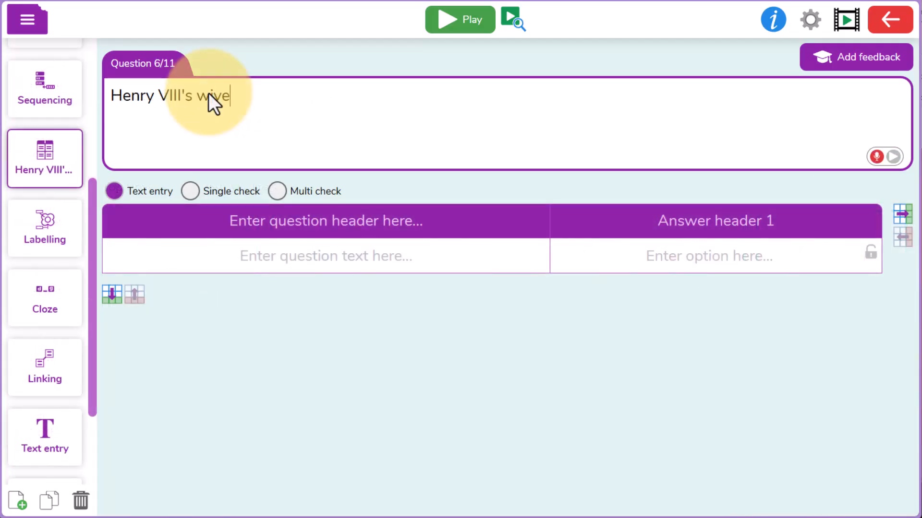
Step: Title the table question "Henry VIII's wives" and fill its first row with "Who was Henry VIII's first wife?" and "Catherine of Aragon"
{"action": "left_click", "coordinate": [314, 252]}
{"action": "type", "text": "Who was h"}
{"action": "key", "text": "BackSpace"}
{"action": "type", "text": "Henry VIII's first wife?"}
{"action": "key", "text": "Tab"}
{"action": "type", "text": "Catherine of Aragon"}
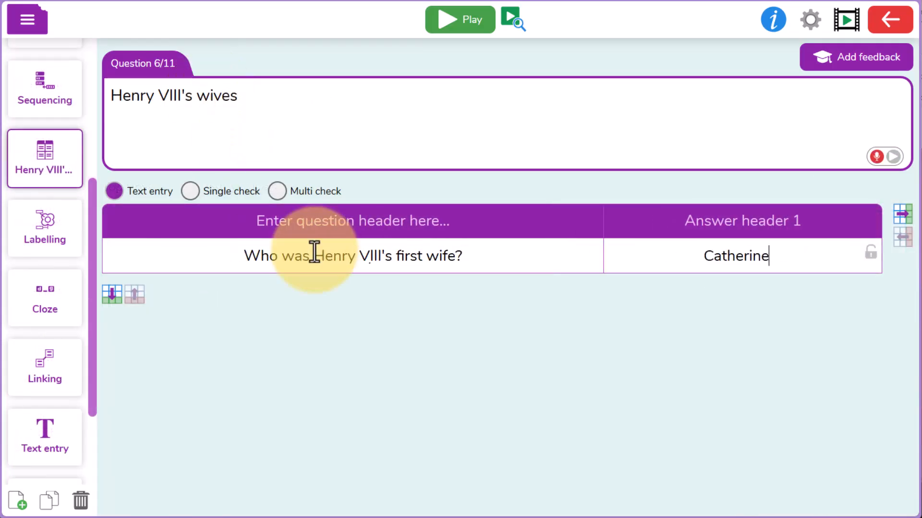
Step: Add a second table row with "Who gave Henry VIII his only son?" and the answer "Jane Seymour"
{"action": "left_click", "coordinate": [112, 294]}
{"action": "left_click", "coordinate": [289, 290]}
{"action": "type", "text": "Who gave Henry VIII his only son?"}
{"action": "key", "text": "Tab"}
{"action": "type", "text": "Jane Seymour"}
Step: Add a third table row with "Who outlived Henry VIII?" and the answer "Catherine Parr"
{"action": "key", "text": "Tab"}
{"action": "type", "text": "Who outlived Henry VIII?"}
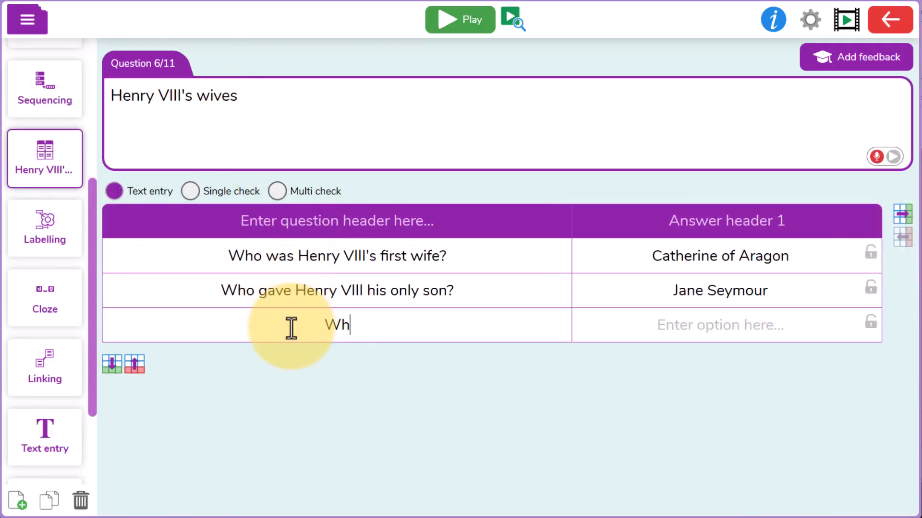
{"action": "key", "text": "Tab"}
{"action": "type", "text": "Catherine Parr"}
Step: Add a fourth table row with "Who gave birth to the final Tudor ruler?" and the answer "Anne Boleyn"
{"action": "key", "text": "Tab"}
{"action": "type", "text": "Who gave birth to the final Tudor ruler?"}
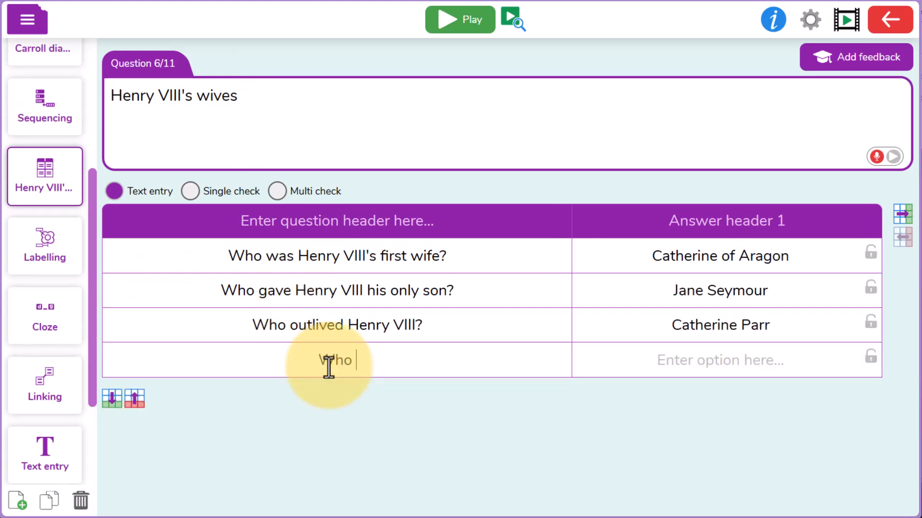
{"action": "key", "text": "Tab"}
{"action": "type", "text": "Anne Boleyn"}
Step: Add a fifth table row with "Who did Henry VIII declare looked nothing like their portrait?" and the answer "Anne of Cleves"
{"action": "key", "text": "Tab"}
{"action": "type", "text": "Who did H"}
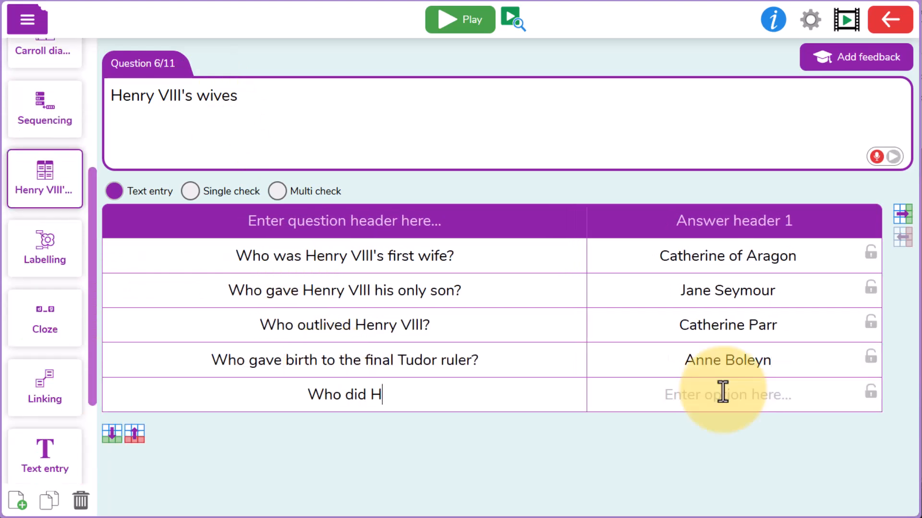
{"action": "type", "text": "enry VIII declare looked nothing like their portrait?"}
{"action": "key", "text": "Tab"}
{"action": "type", "text": "Anne of Cleve"}
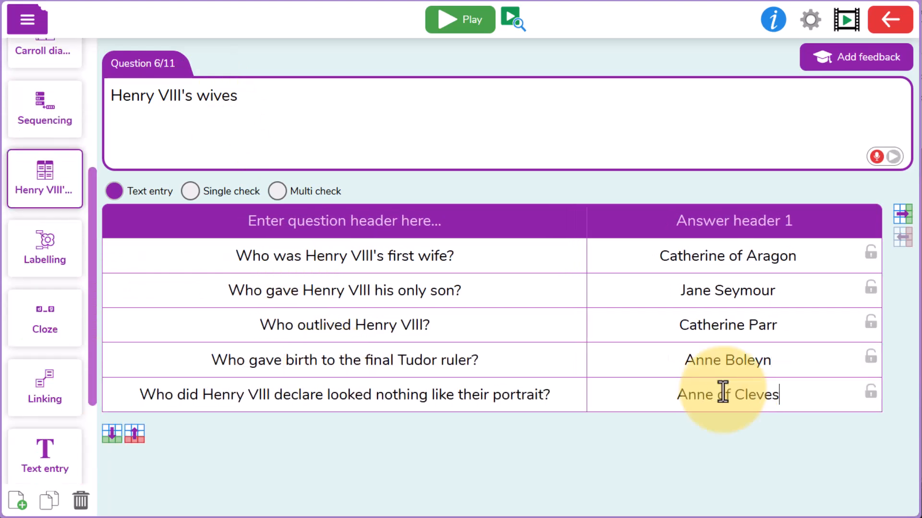
{"action": "type", "text": "s"}
Step: Add a sixth table row with "Who had the largest age gap between themselves and Henry VIII?" and the answer "Catherine Howard"
{"action": "key", "text": "Tab"}
{"action": "type", "text": "Who had the largest age gap between themselves and Henry VIII?"}
{"action": "key", "text": "Tab"}
{"action": "type", "text": "Catherine Howard"}
Step: Title two new table questions "Which of these were wives of Henry VIII?" (single check) and "What were Henry VIII's children called?" (text entry)
{"action": "type", "text": "Which of these were"}
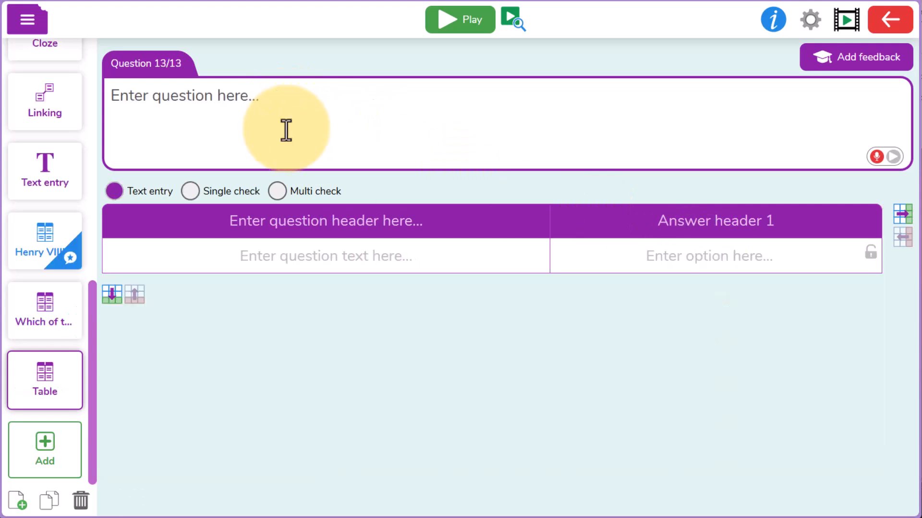
{"action": "type", "text": "What were Henry VIII's children called?"}
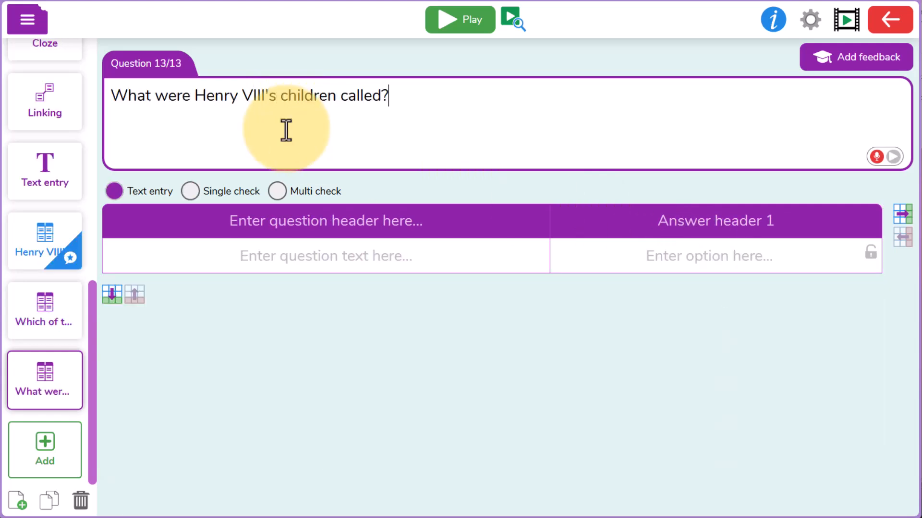
Step: Switch the table question to Multi check and mark two of its rows as correct
{"action": "left_click", "coordinate": [277, 191]}
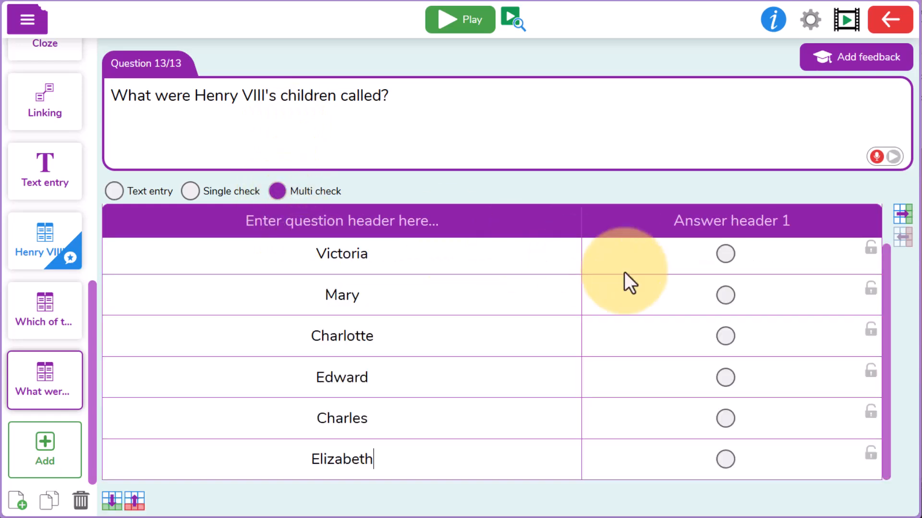
{"action": "left_click", "coordinate": [725, 295]}
{"action": "left_click", "coordinate": [725, 377]}
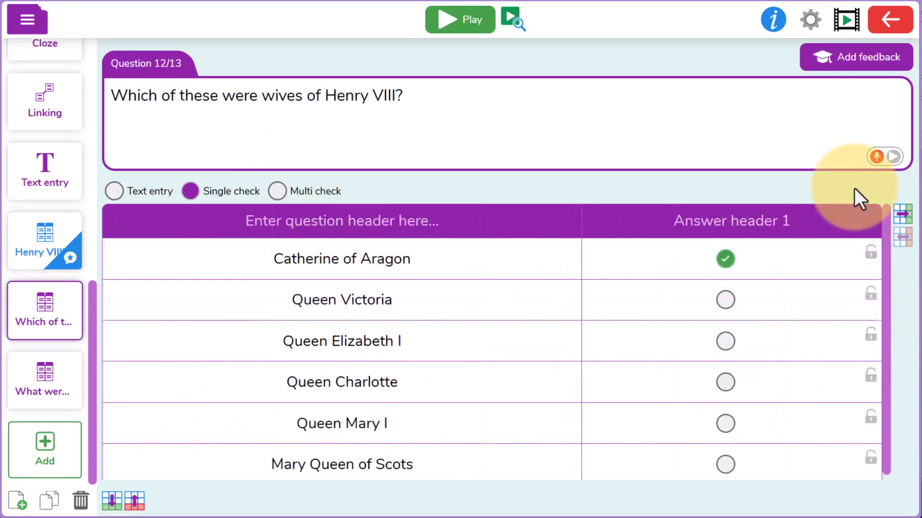
Step: Add feedback titled "Henry VIII's wives" with the Horrible Histories "Divorced, Beheaded & Died" video to the wives question and save it
{"action": "left_click", "coordinate": [881, 75]}
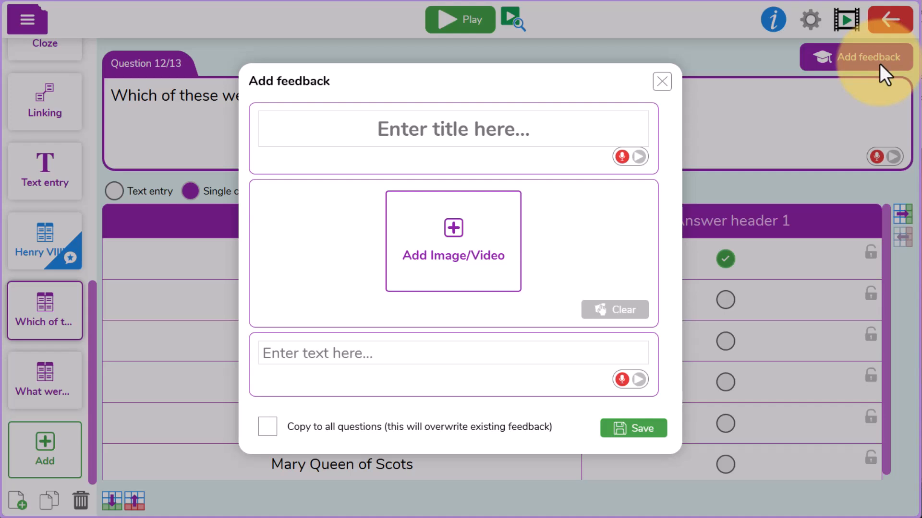
{"action": "left_click", "coordinate": [507, 143]}
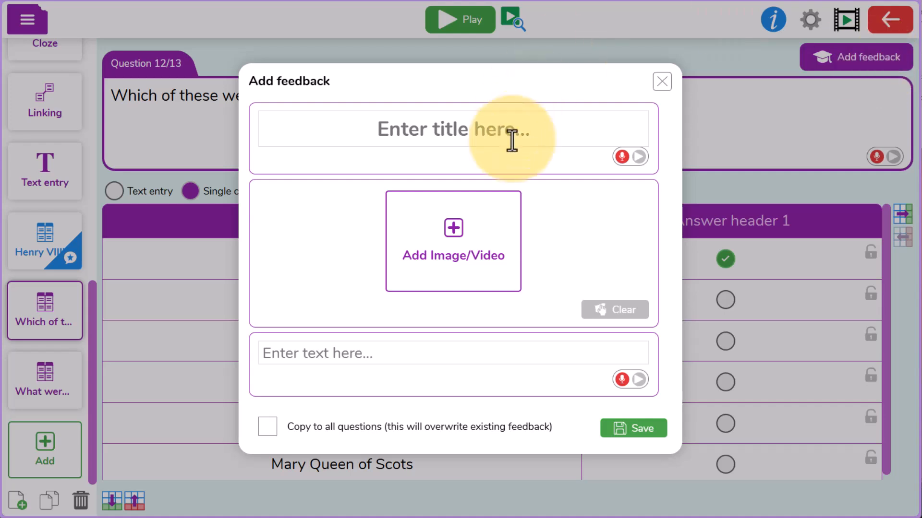
{"action": "type", "text": "Henry VIII's wives"}
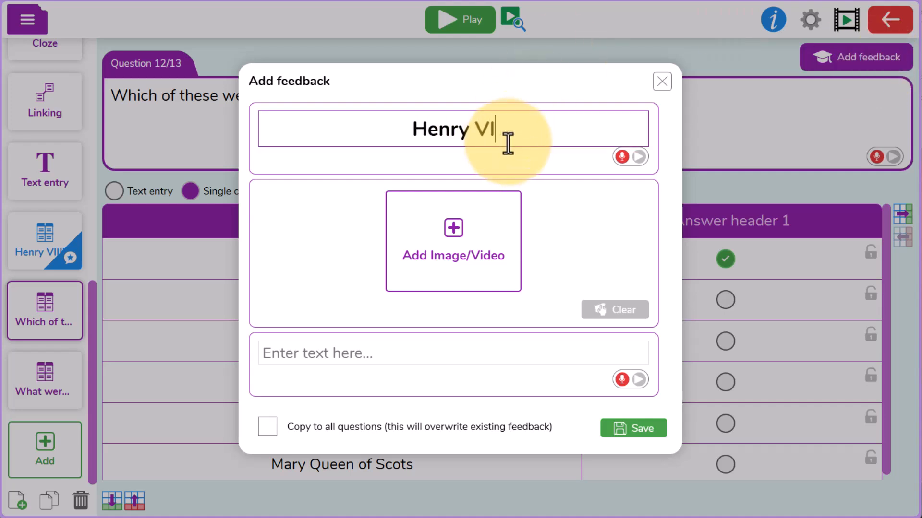
{"action": "left_click", "coordinate": [474, 198]}
{"action": "left_click", "coordinate": [485, 288]}
{"action": "left_click", "coordinate": [584, 312]}
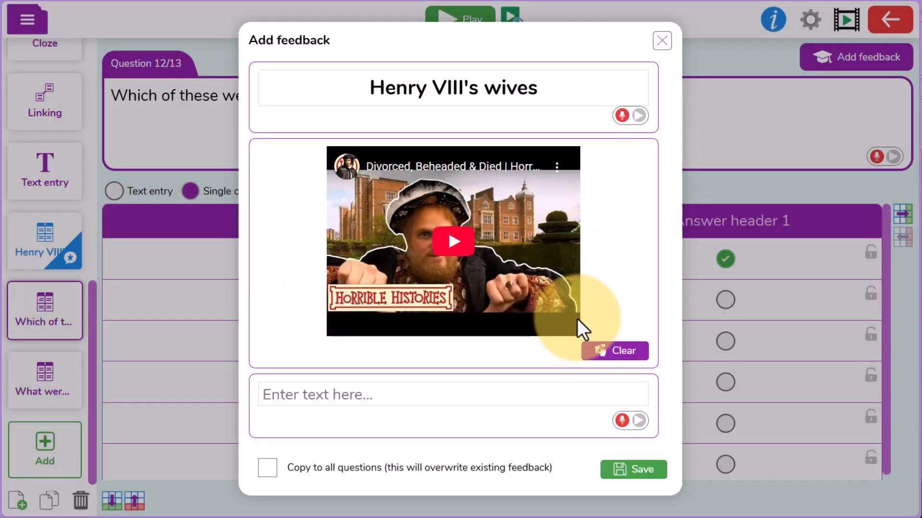
{"action": "left_click", "coordinate": [632, 471]}
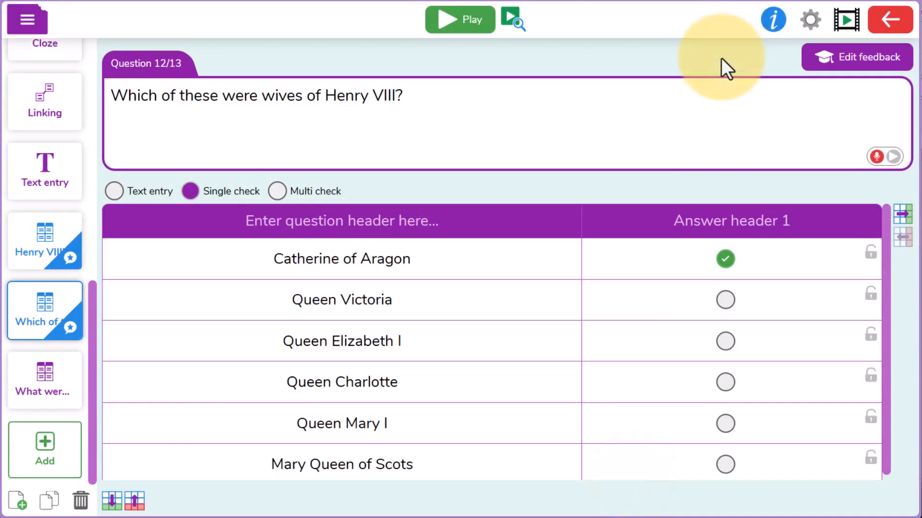
Step: Set the quiz time limit to "No time limit" in the quiz settings
{"action": "left_click", "coordinate": [811, 21]}
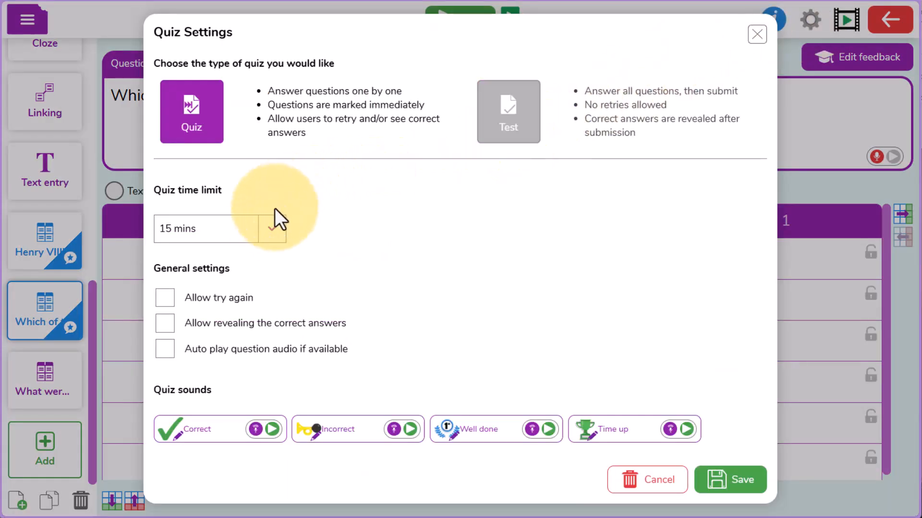
{"action": "left_click", "coordinate": [272, 231]}
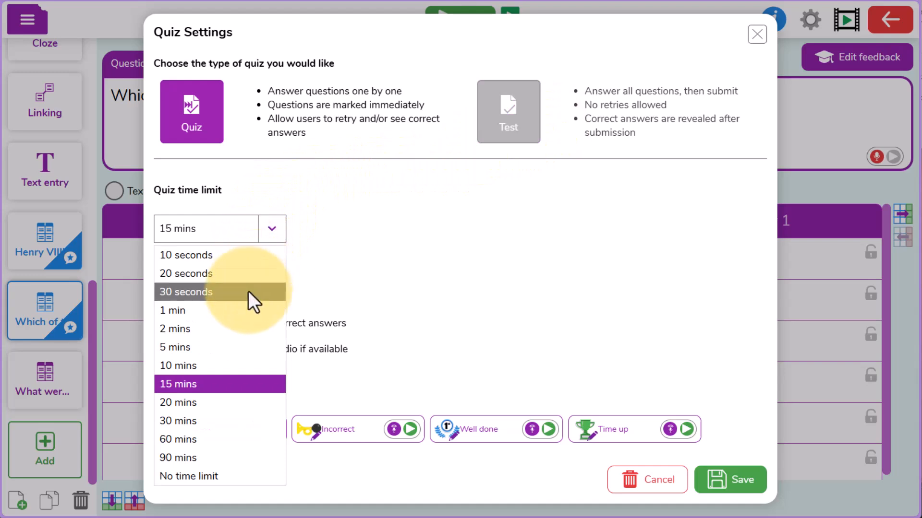
{"action": "left_click", "coordinate": [226, 471]}
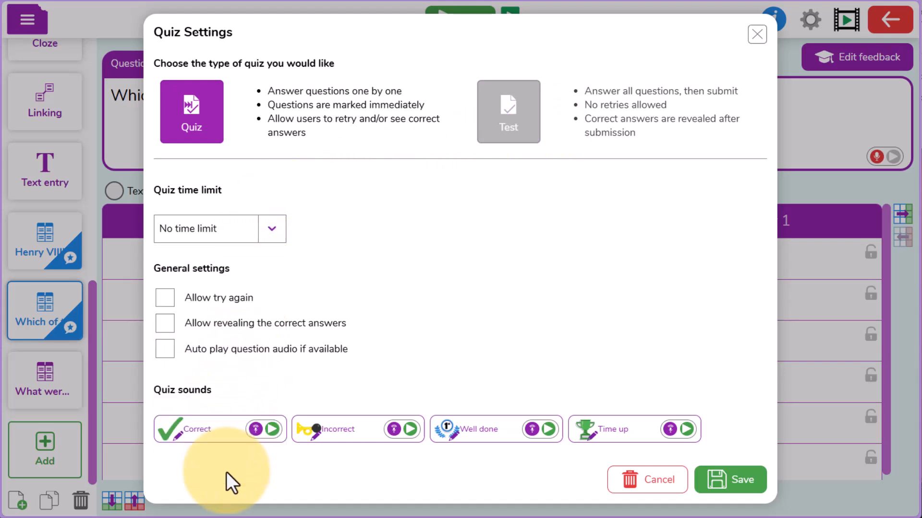
Step: Open the custom sound options for the Correct and Incorrect quiz sounds
{"action": "left_click", "coordinate": [254, 430]}
{"action": "left_click", "coordinate": [122, 210]}
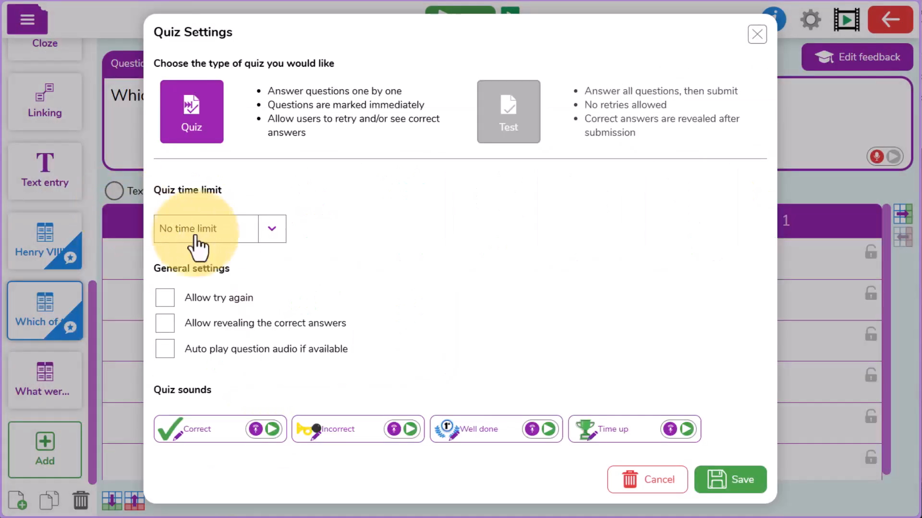
{"action": "left_click", "coordinate": [394, 429]}
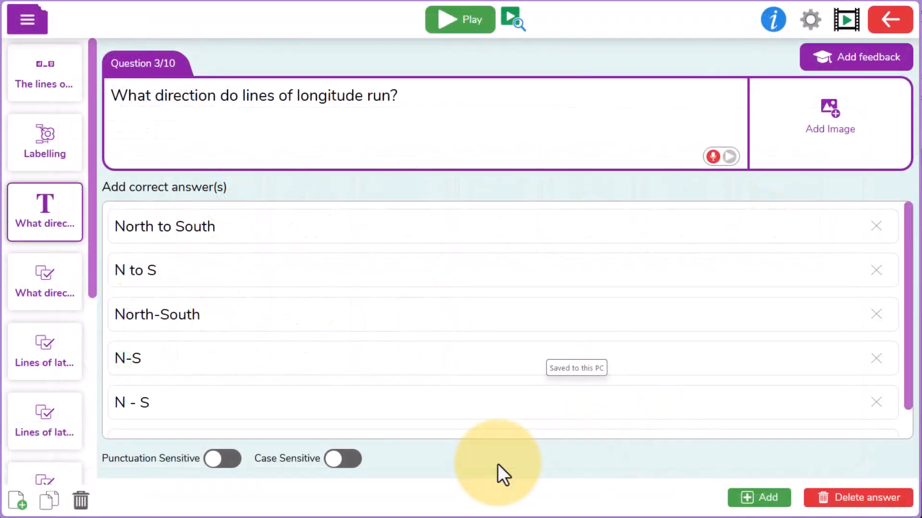
Step: Preview the question "What direction do lines of longitude run?" and exit the preview
{"action": "left_click", "coordinate": [506, 18]}
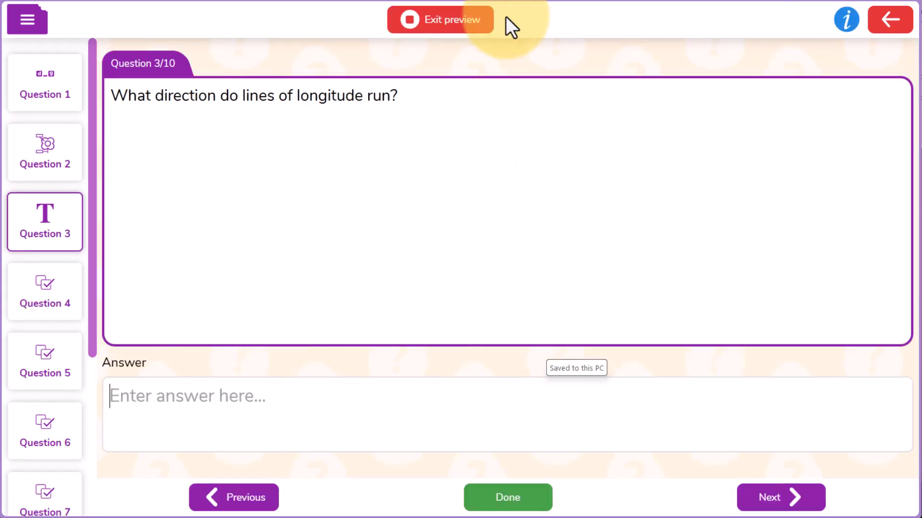
{"action": "left_click", "coordinate": [468, 24]}
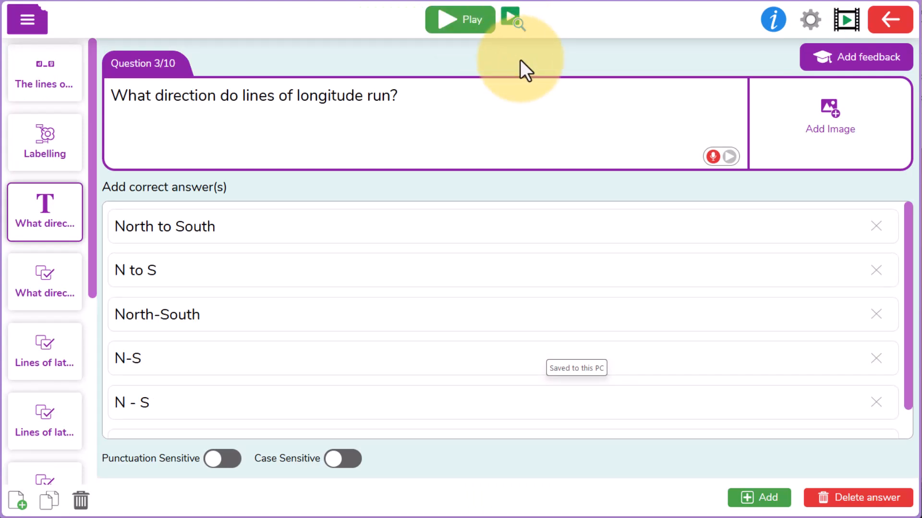
Step: Save the quiz in My Work as "longitude and latitude", overwriting the existing file
{"action": "left_click", "coordinate": [29, 19]}
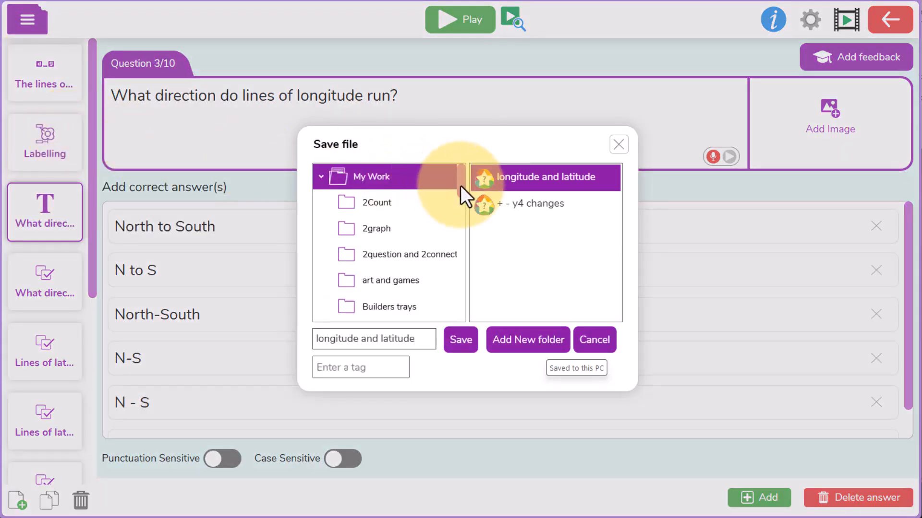
{"action": "mouse_move", "coordinate": [461, 178]}
{"action": "left_mouse_down"}
{"action": "mouse_move", "coordinate": [463, 296]}
{"action": "mouse_move", "coordinate": [467, 177]}
{"action": "left_mouse_up"}
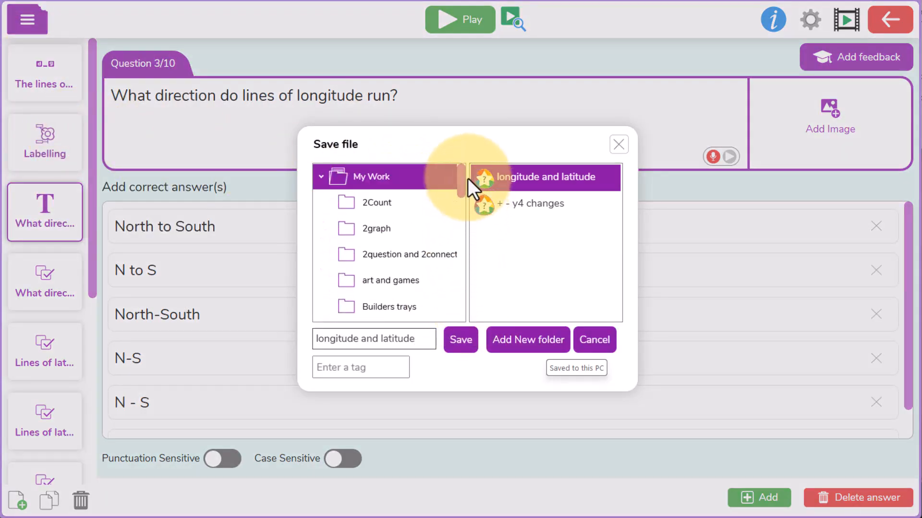
{"action": "left_click", "coordinate": [462, 341]}
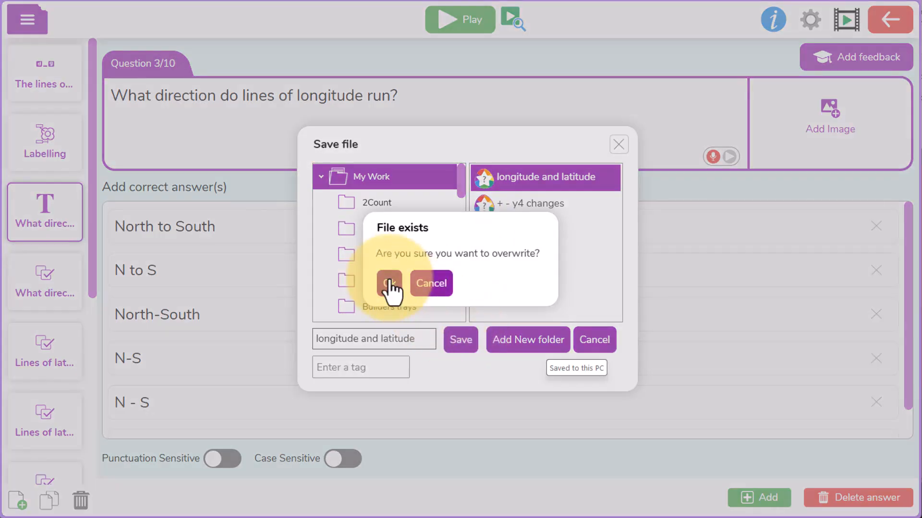
{"action": "left_click", "coordinate": [390, 284]}
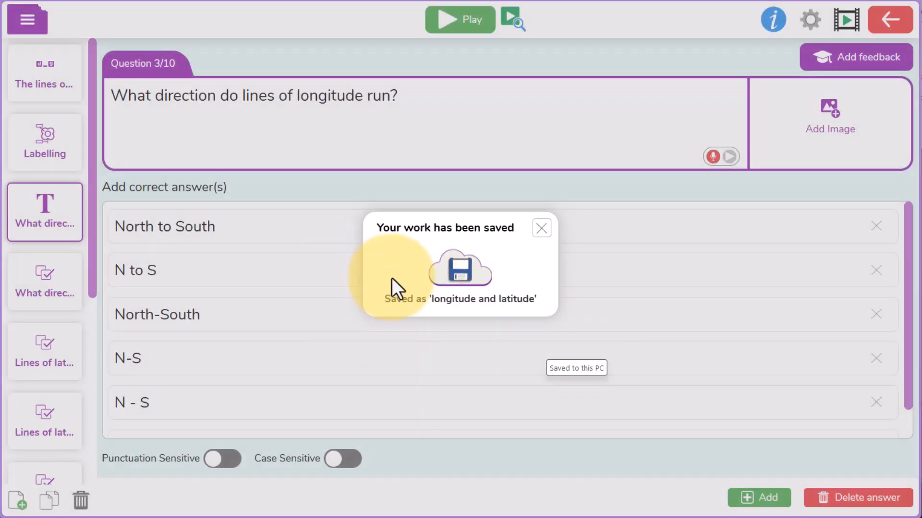
{"action": "left_click", "coordinate": [542, 229]}
Step: Share the saved longitude and latitude quiz by choosing to set it as a 2Do
{"action": "left_click", "coordinate": [20, 29]}
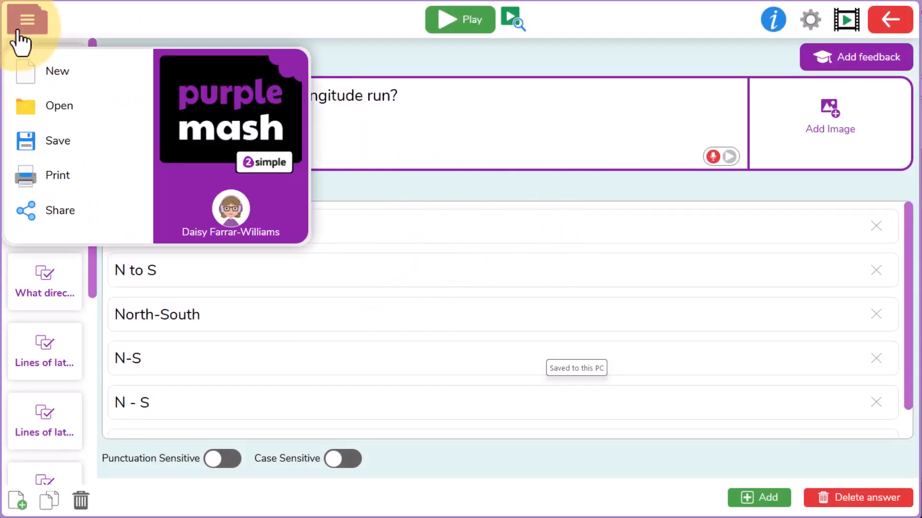
{"action": "left_click", "coordinate": [64, 219]}
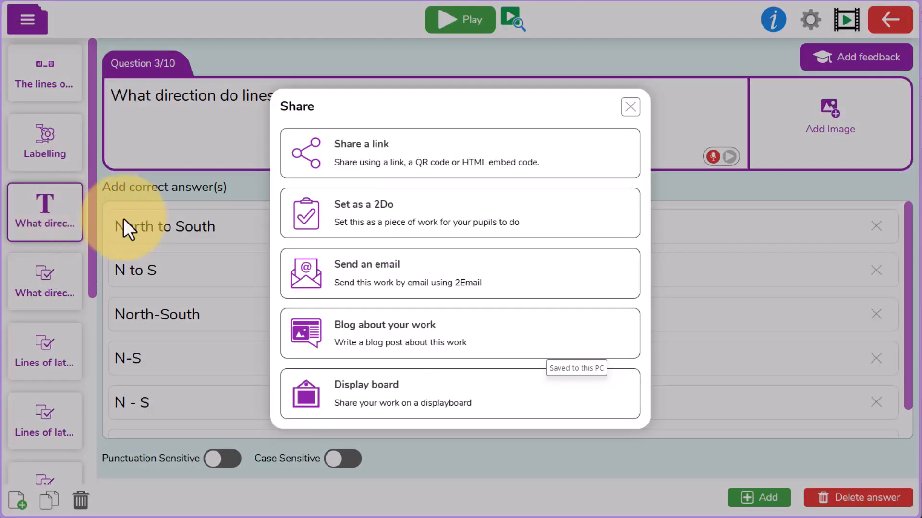
{"action": "left_click", "coordinate": [409, 222]}
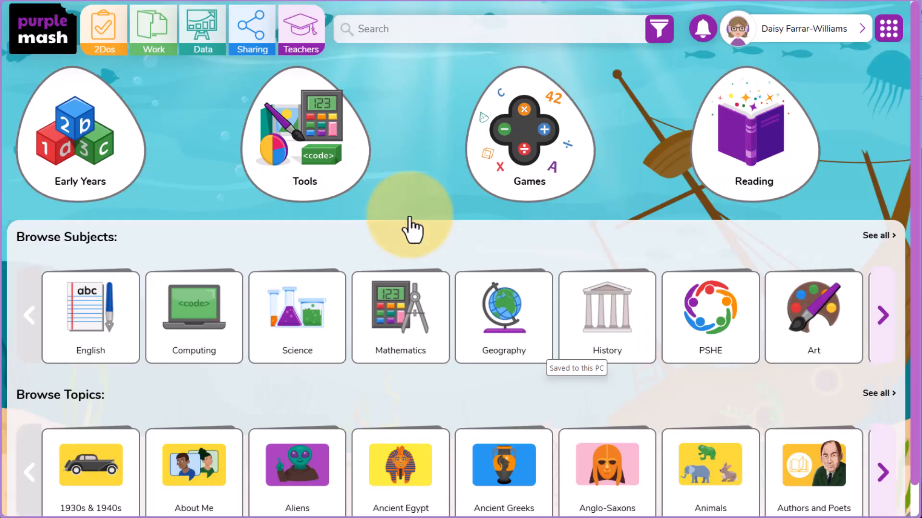
Step: Go to the Work area and examine the quiz type and time limit choices in the Set 2Do options
{"action": "left_click", "coordinate": [145, 36]}
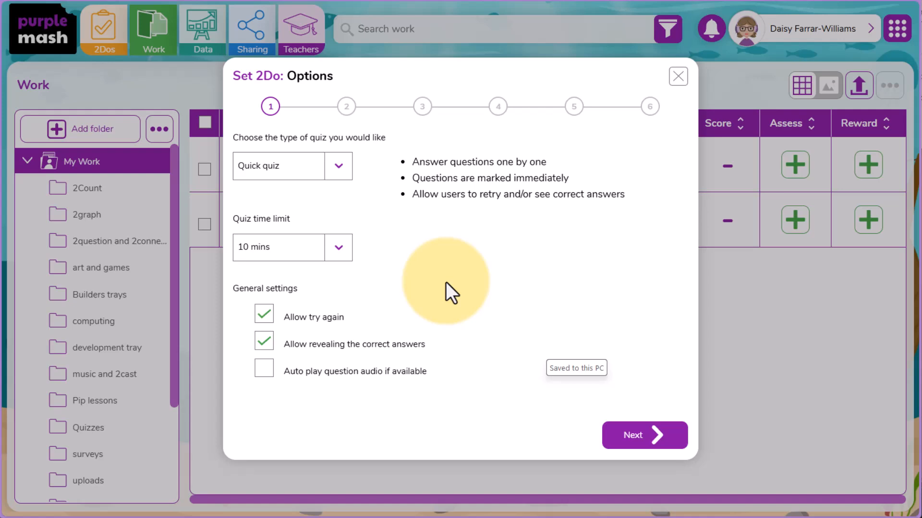
{"action": "left_click", "coordinate": [339, 175]}
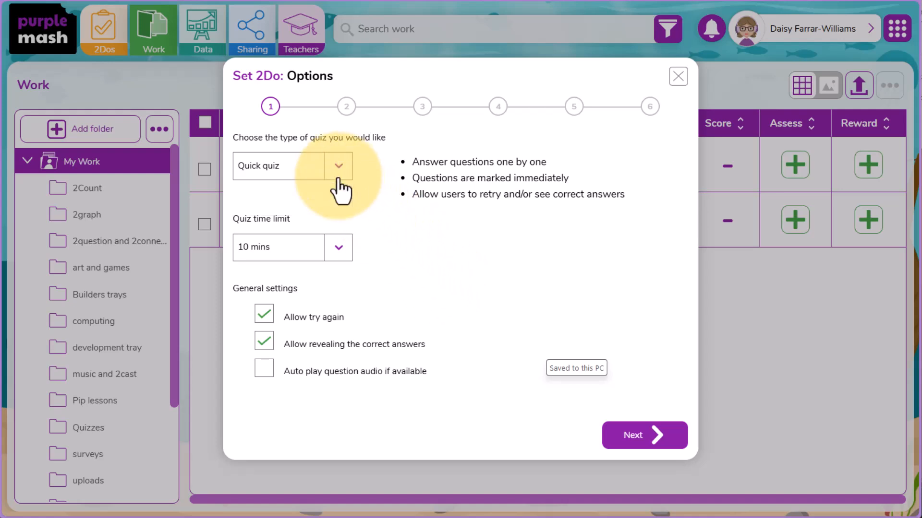
{"action": "left_click", "coordinate": [339, 168]}
{"action": "left_click", "coordinate": [338, 245]}
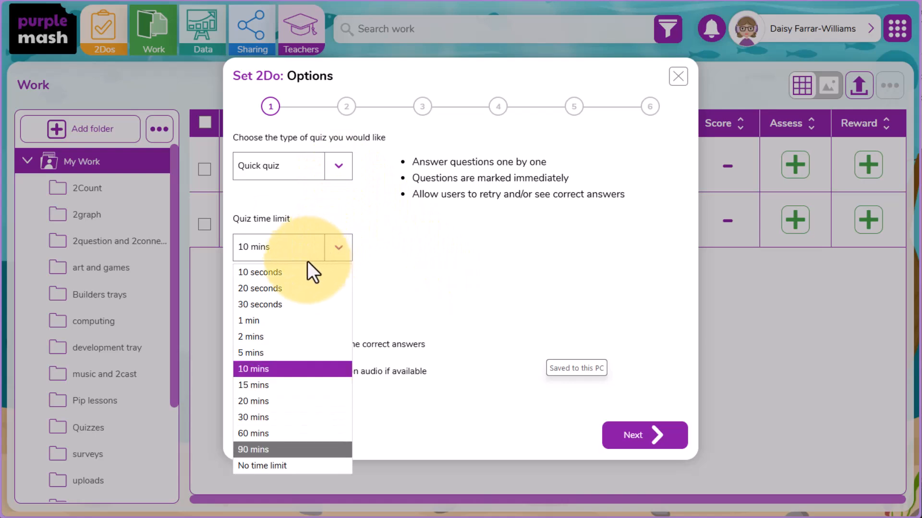